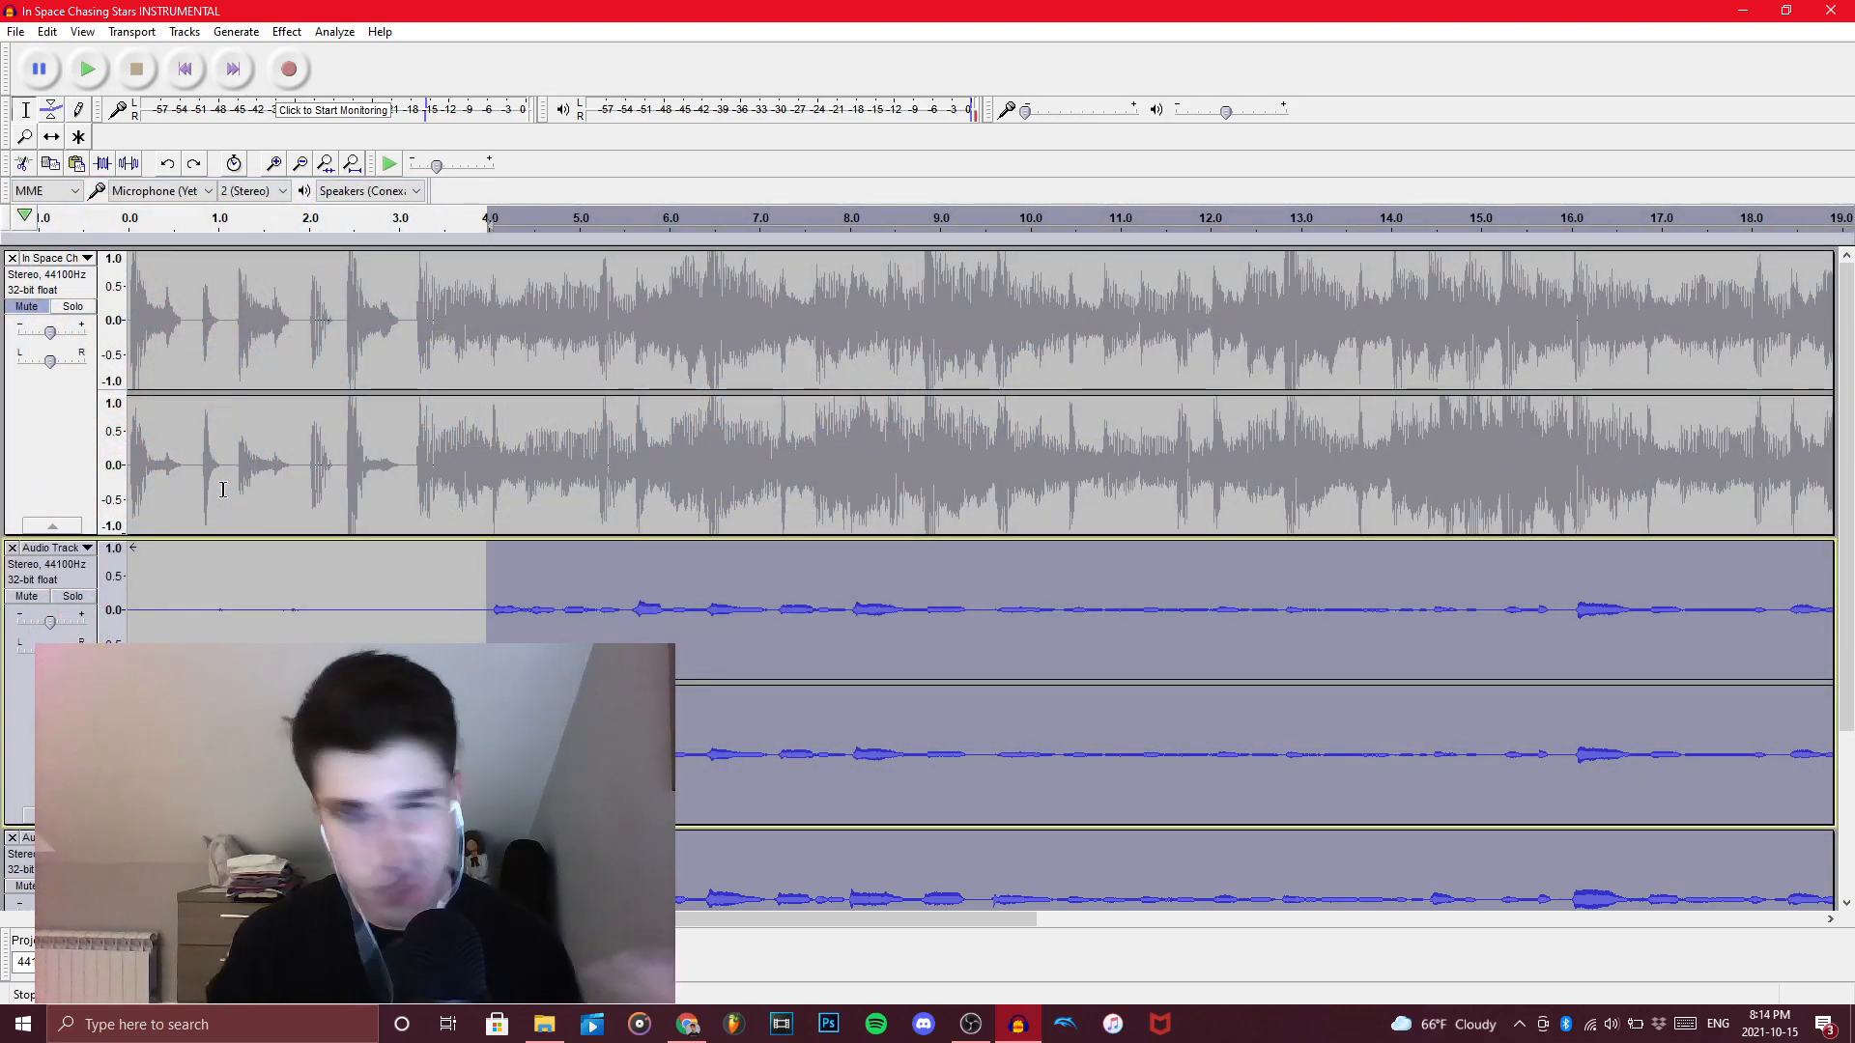
# Select the intro of both vocal tracks from 0 to about 3.9 s and play it back
pyautogui.scroll(-3, 222, 489)
pyautogui.click(470, 387)
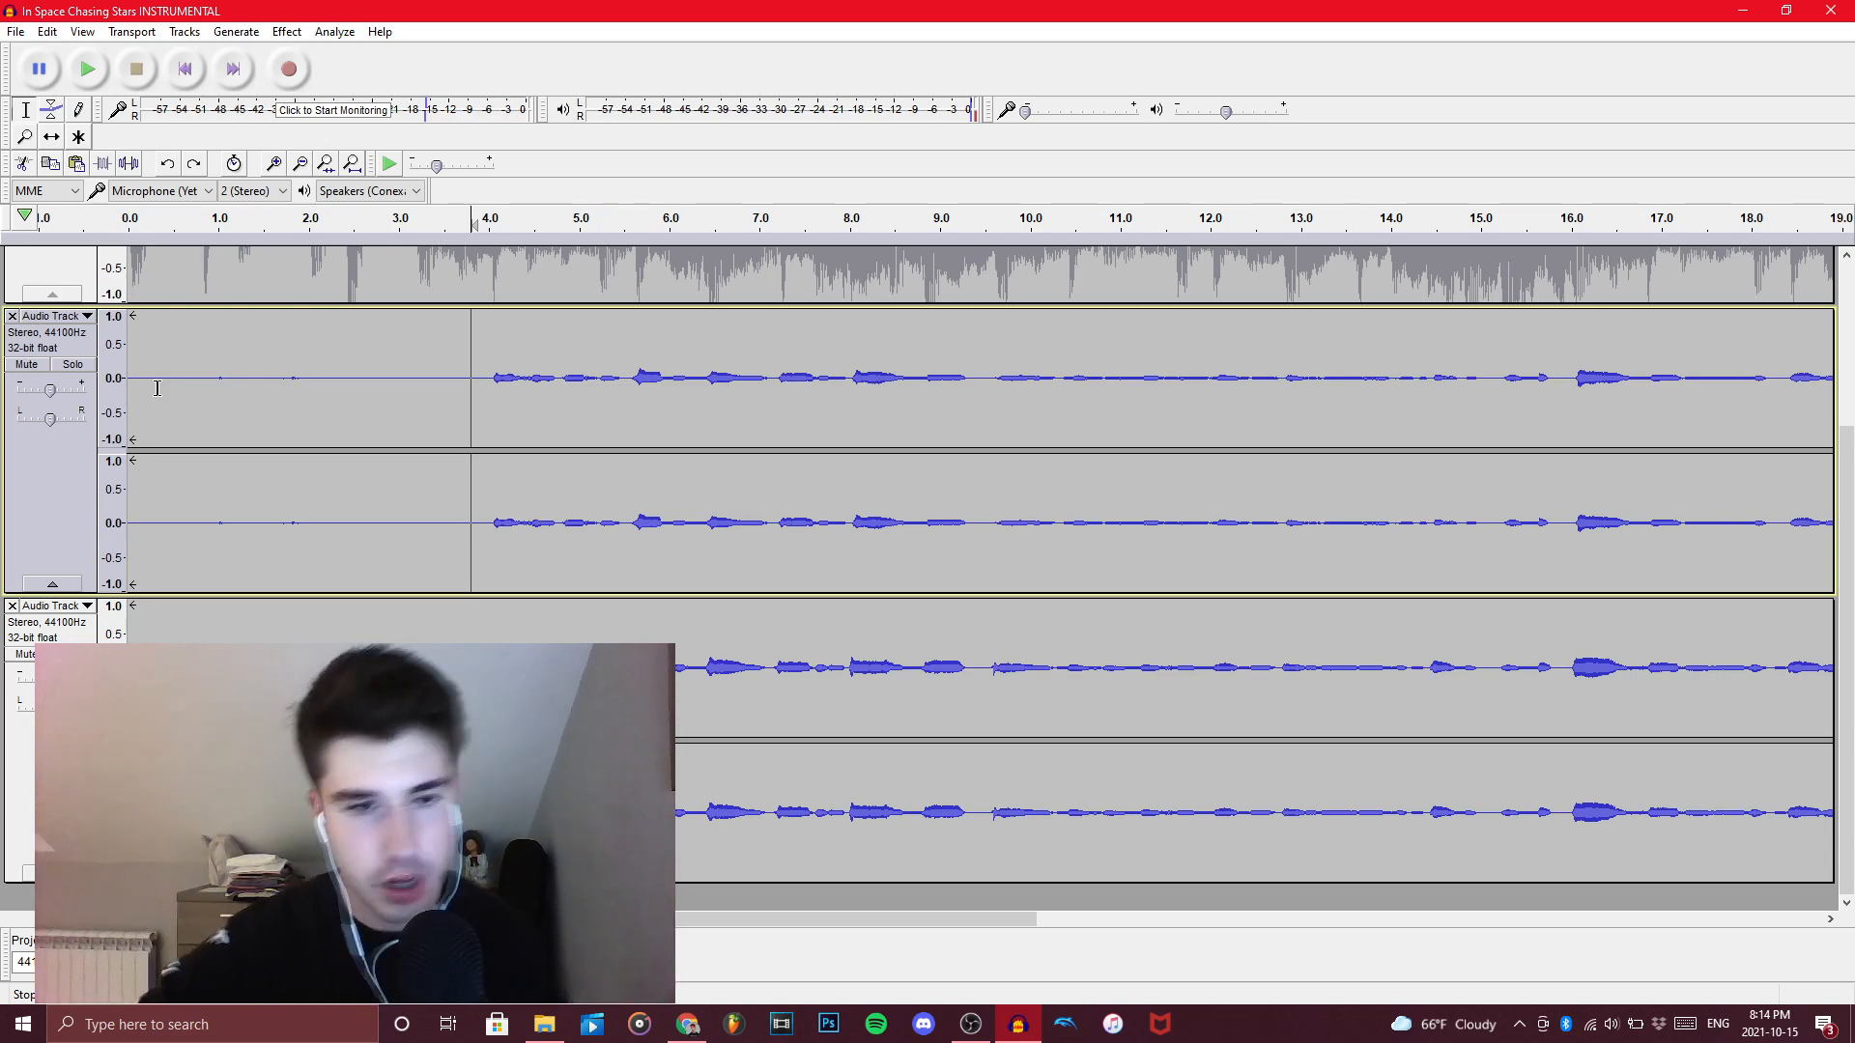
pyautogui.click(450, 399)
pyautogui.click(478, 402)
pyautogui.click(446, 399)
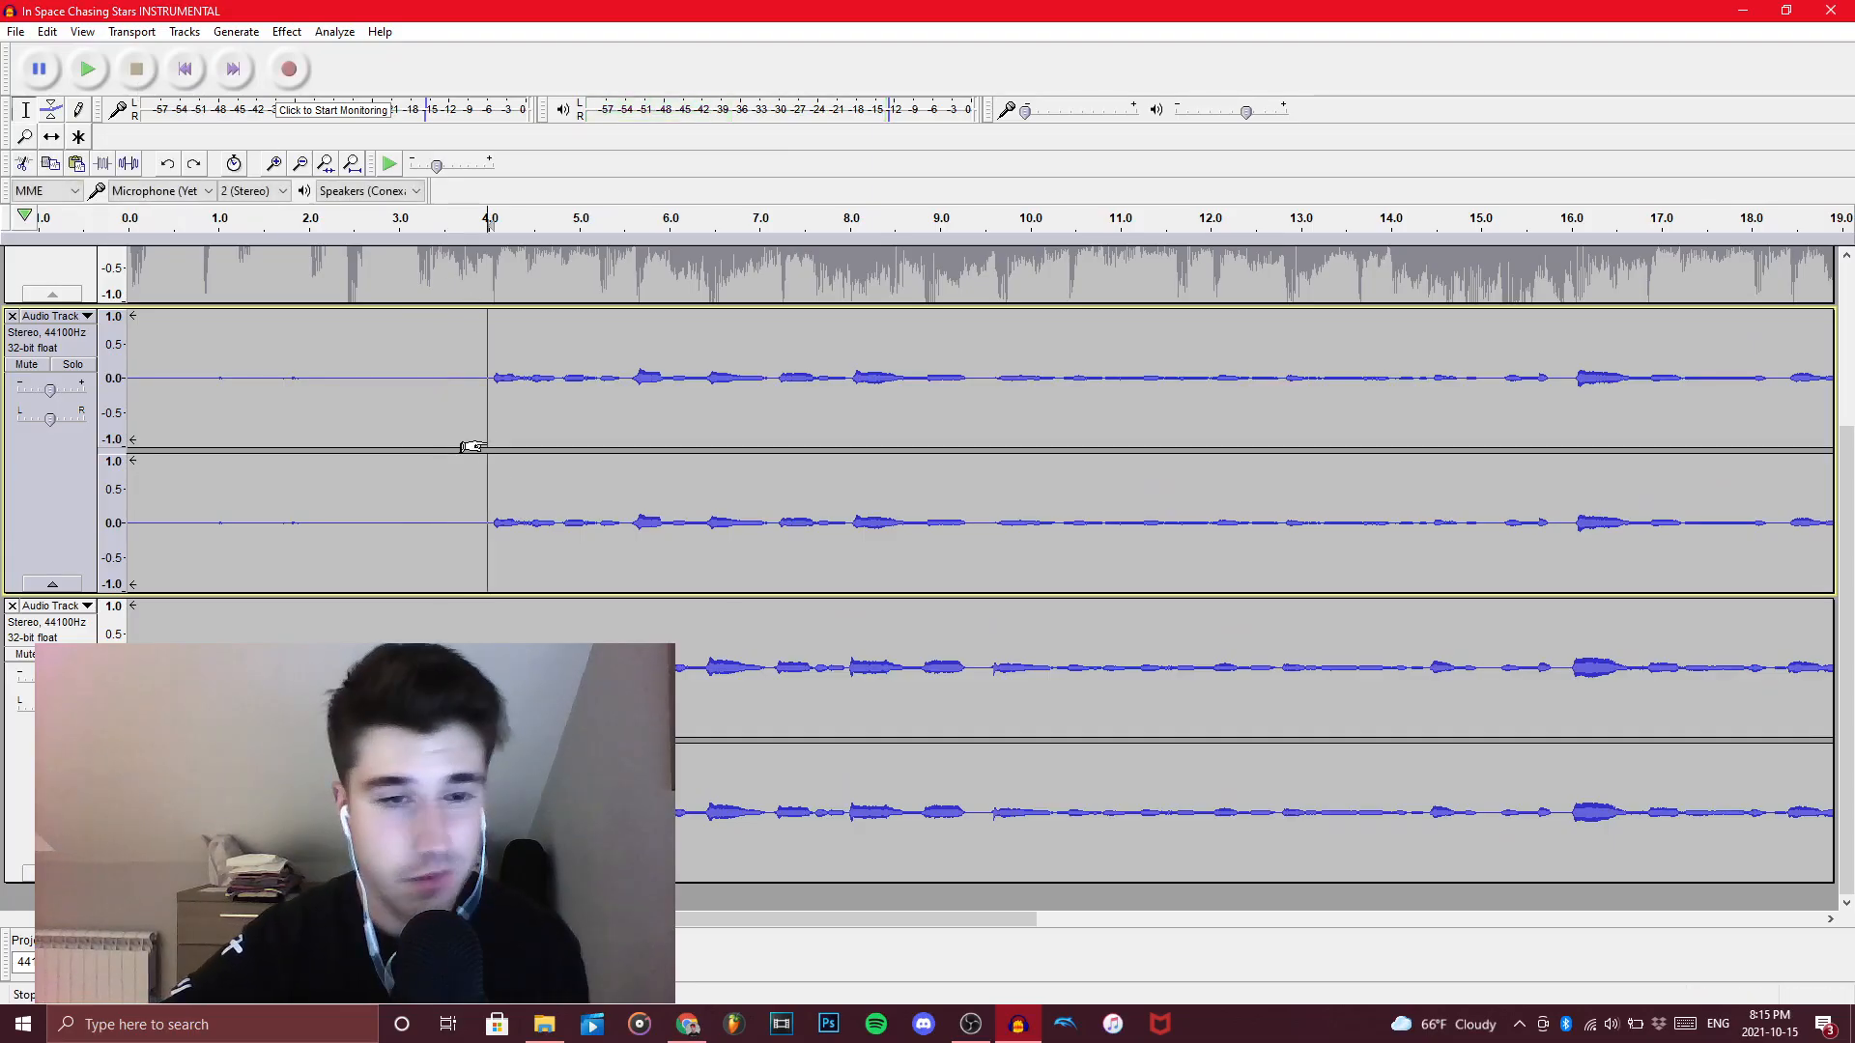
pyautogui.moveTo(479, 435); pyautogui.dragTo(470, 439)
pyautogui.moveTo(416, 539); pyautogui.dragTo(128, 656)
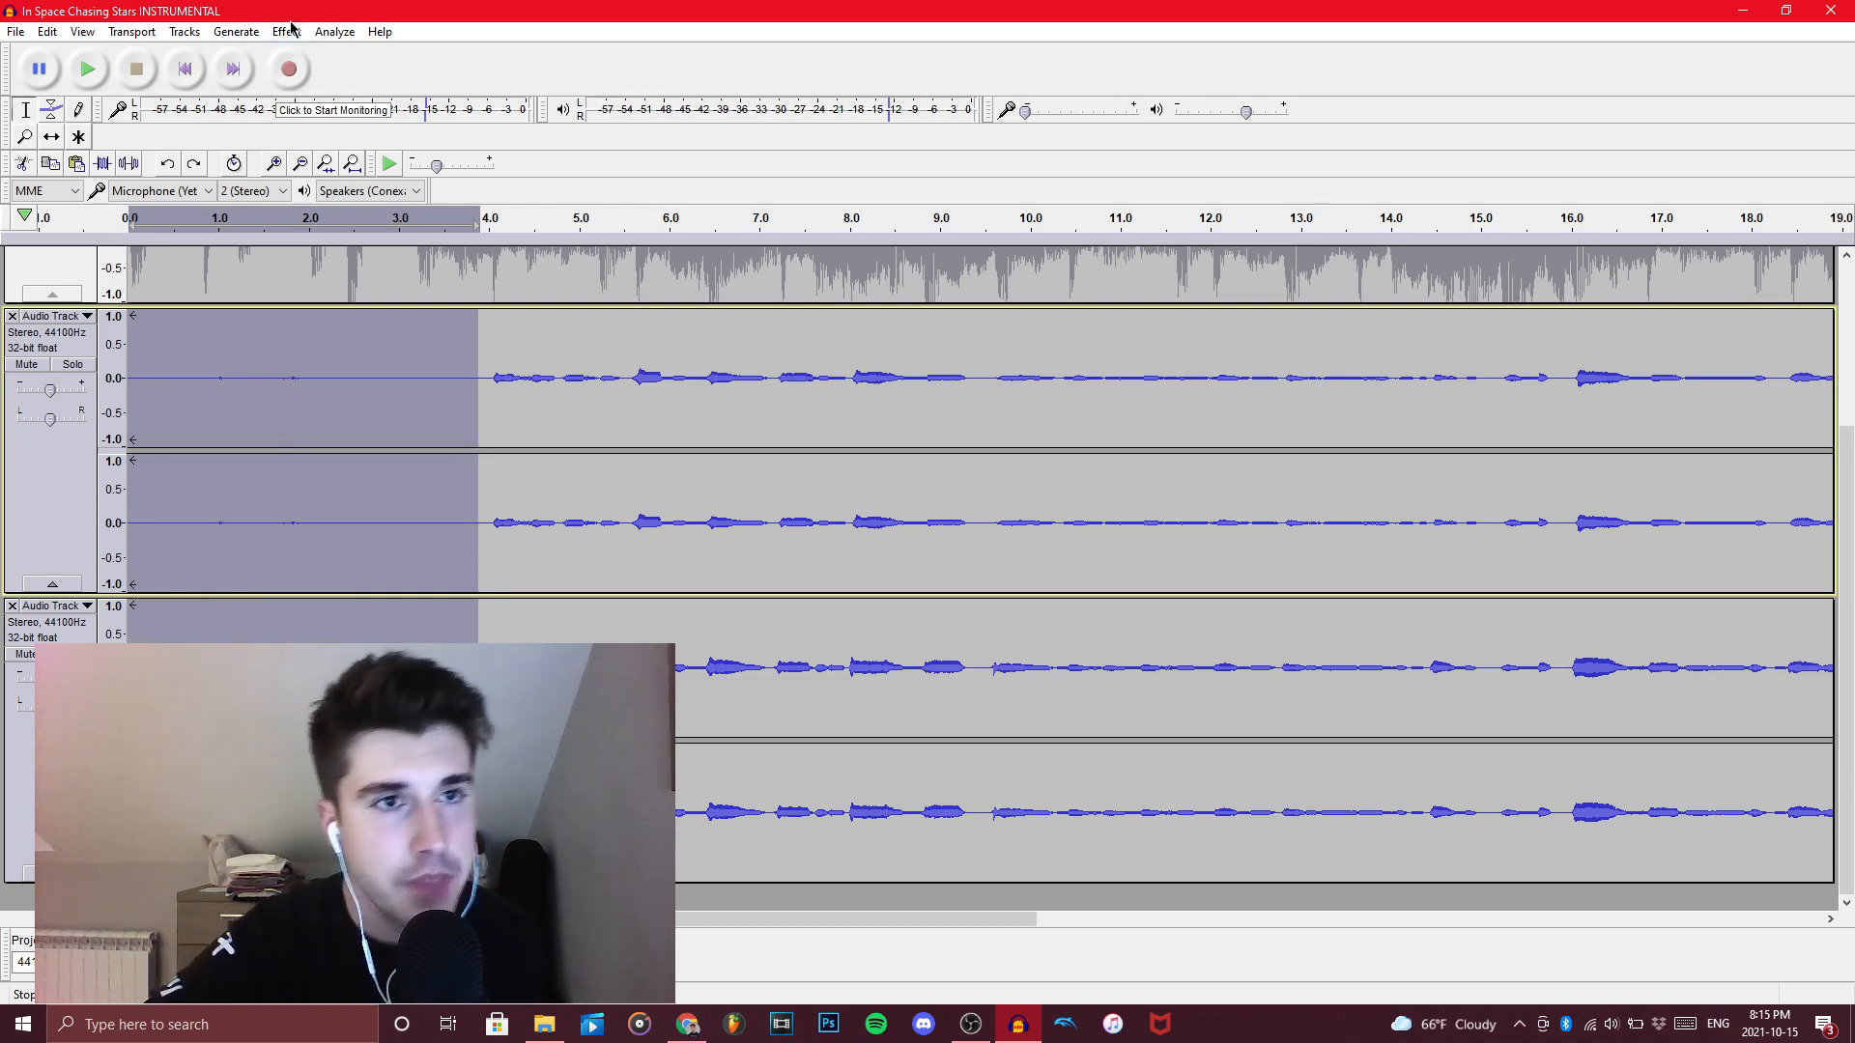
pyautogui.moveTo(951, 915); pyautogui.dragTo(580, 884)
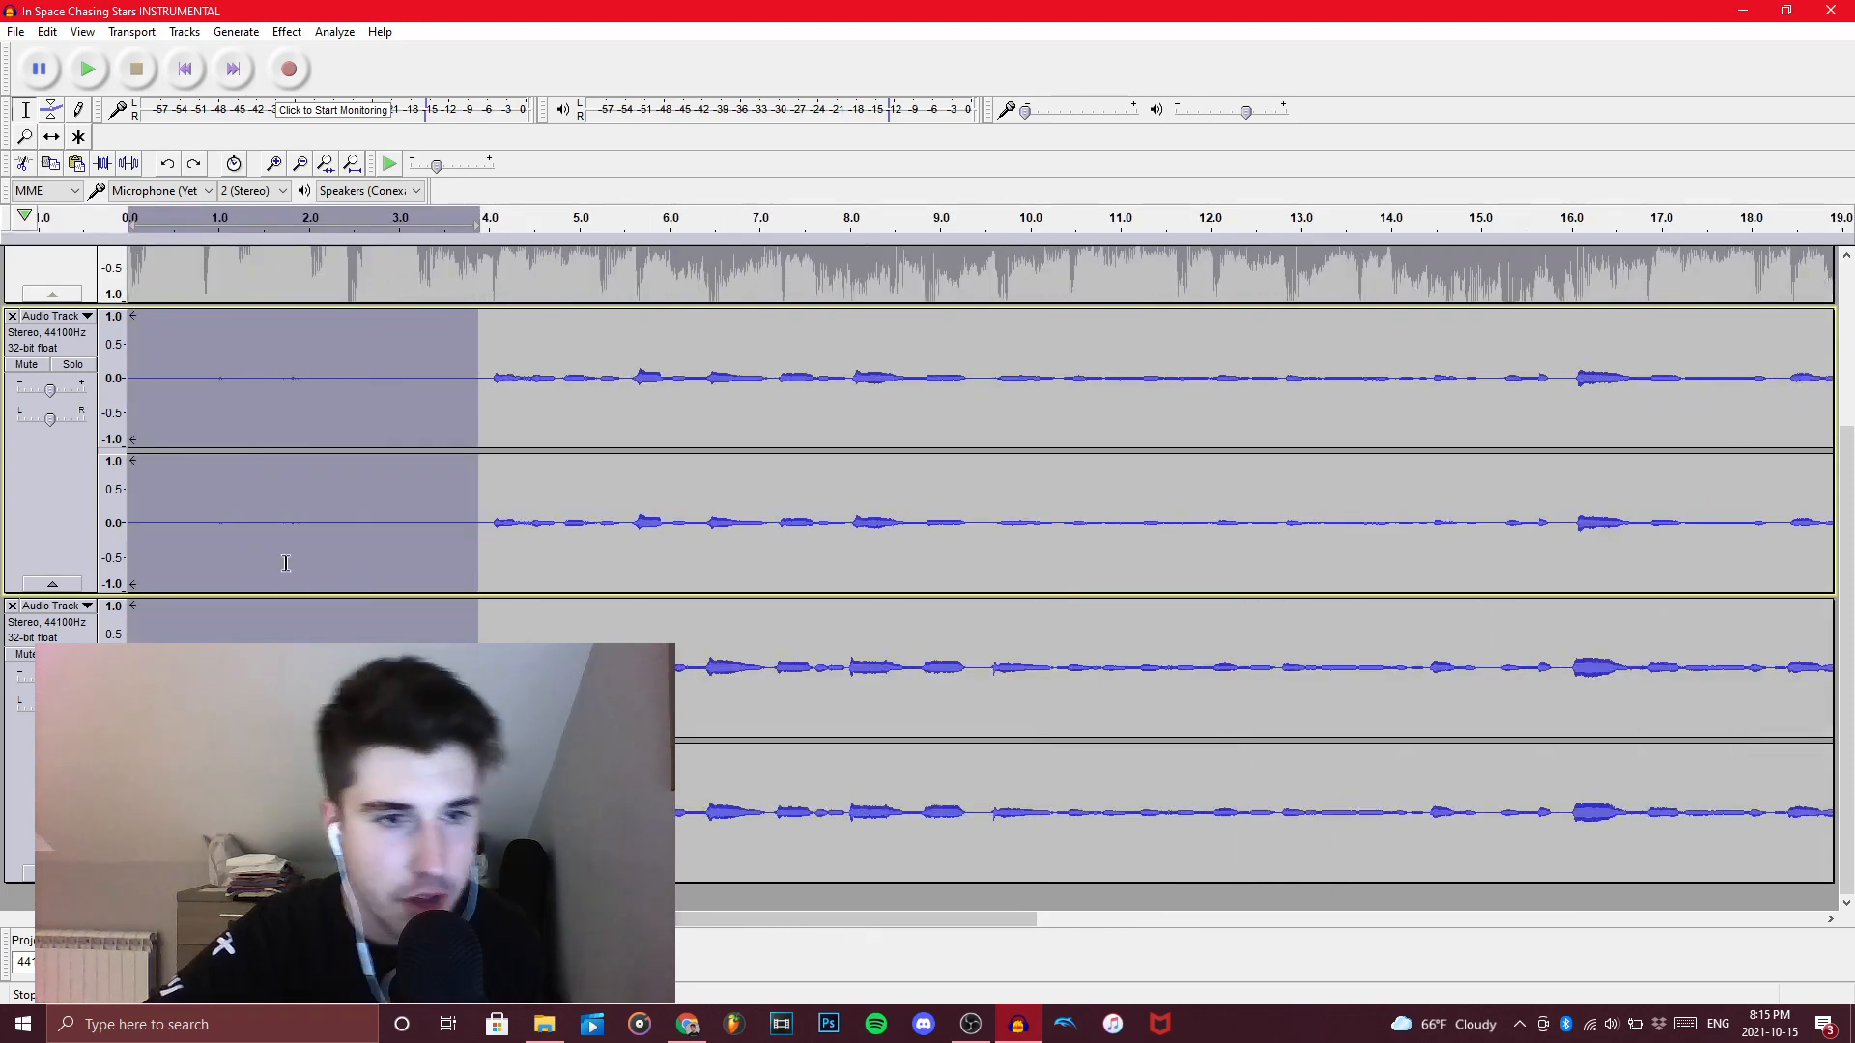
pyautogui.press('space')
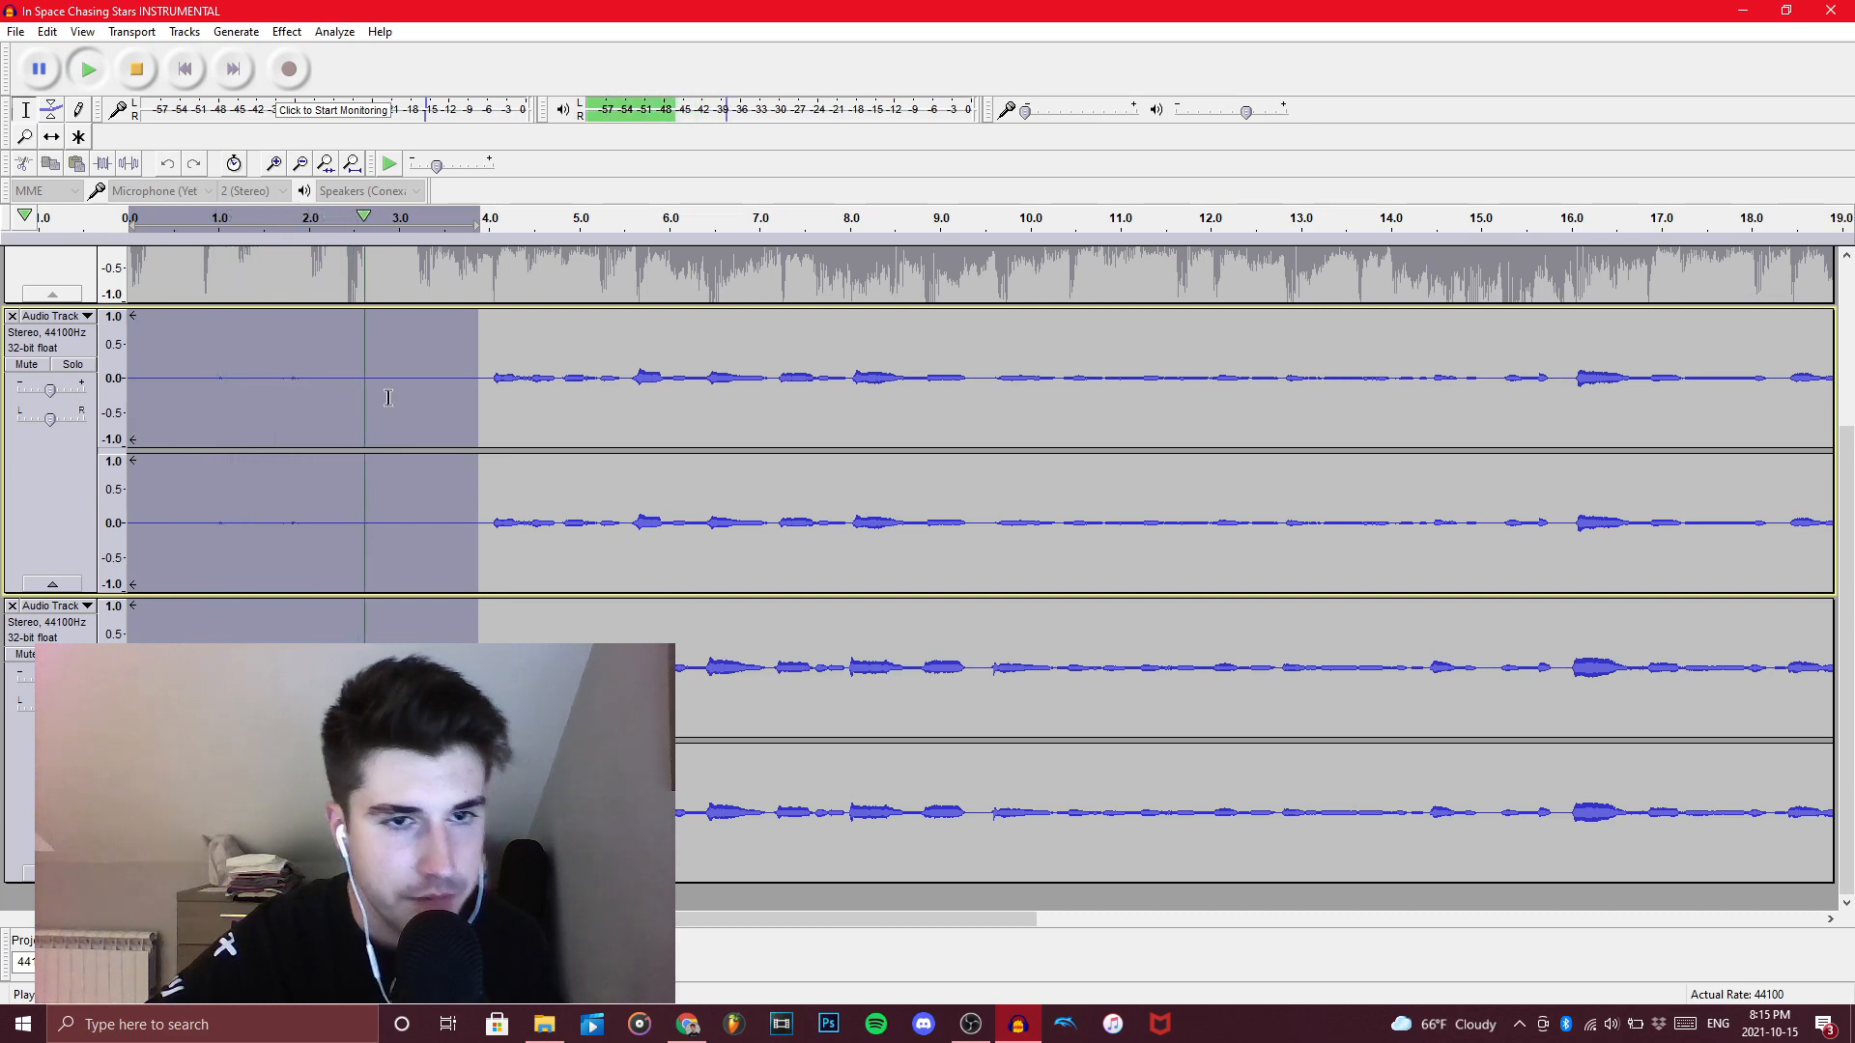
pyautogui.press('space')
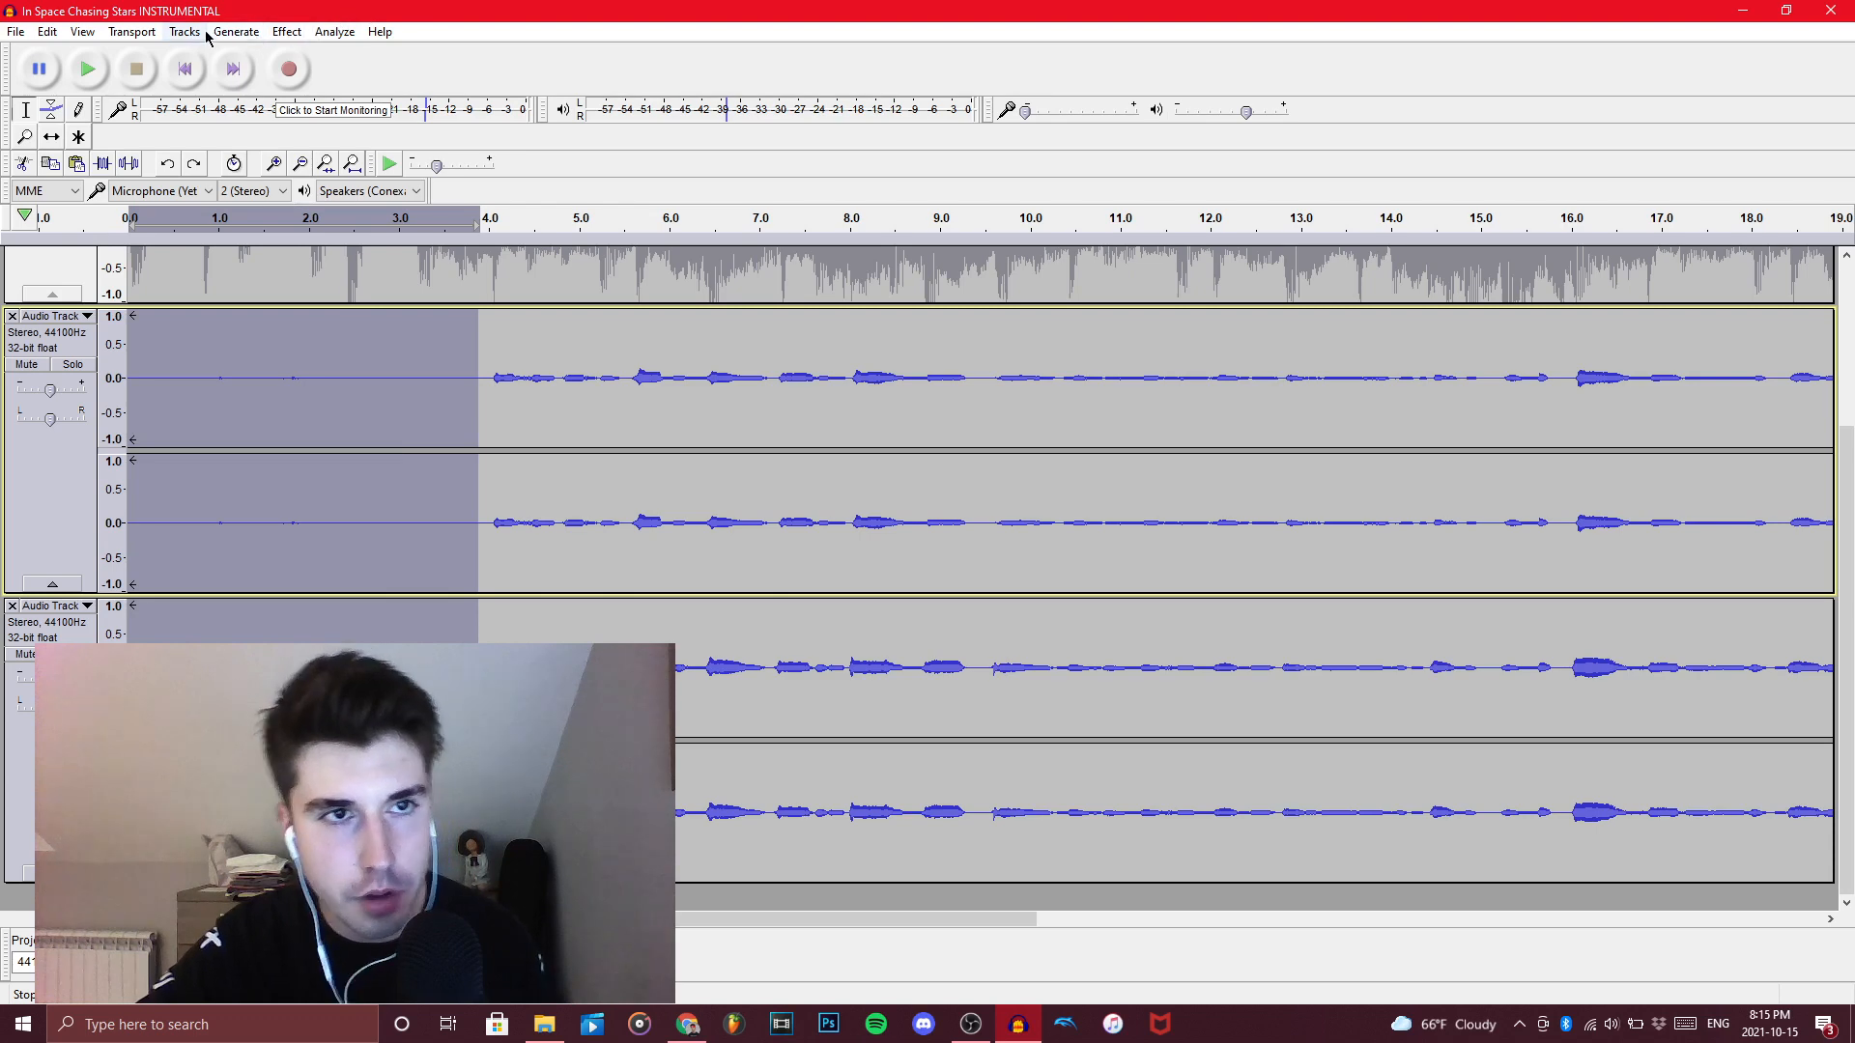
pyautogui.click(235, 31)
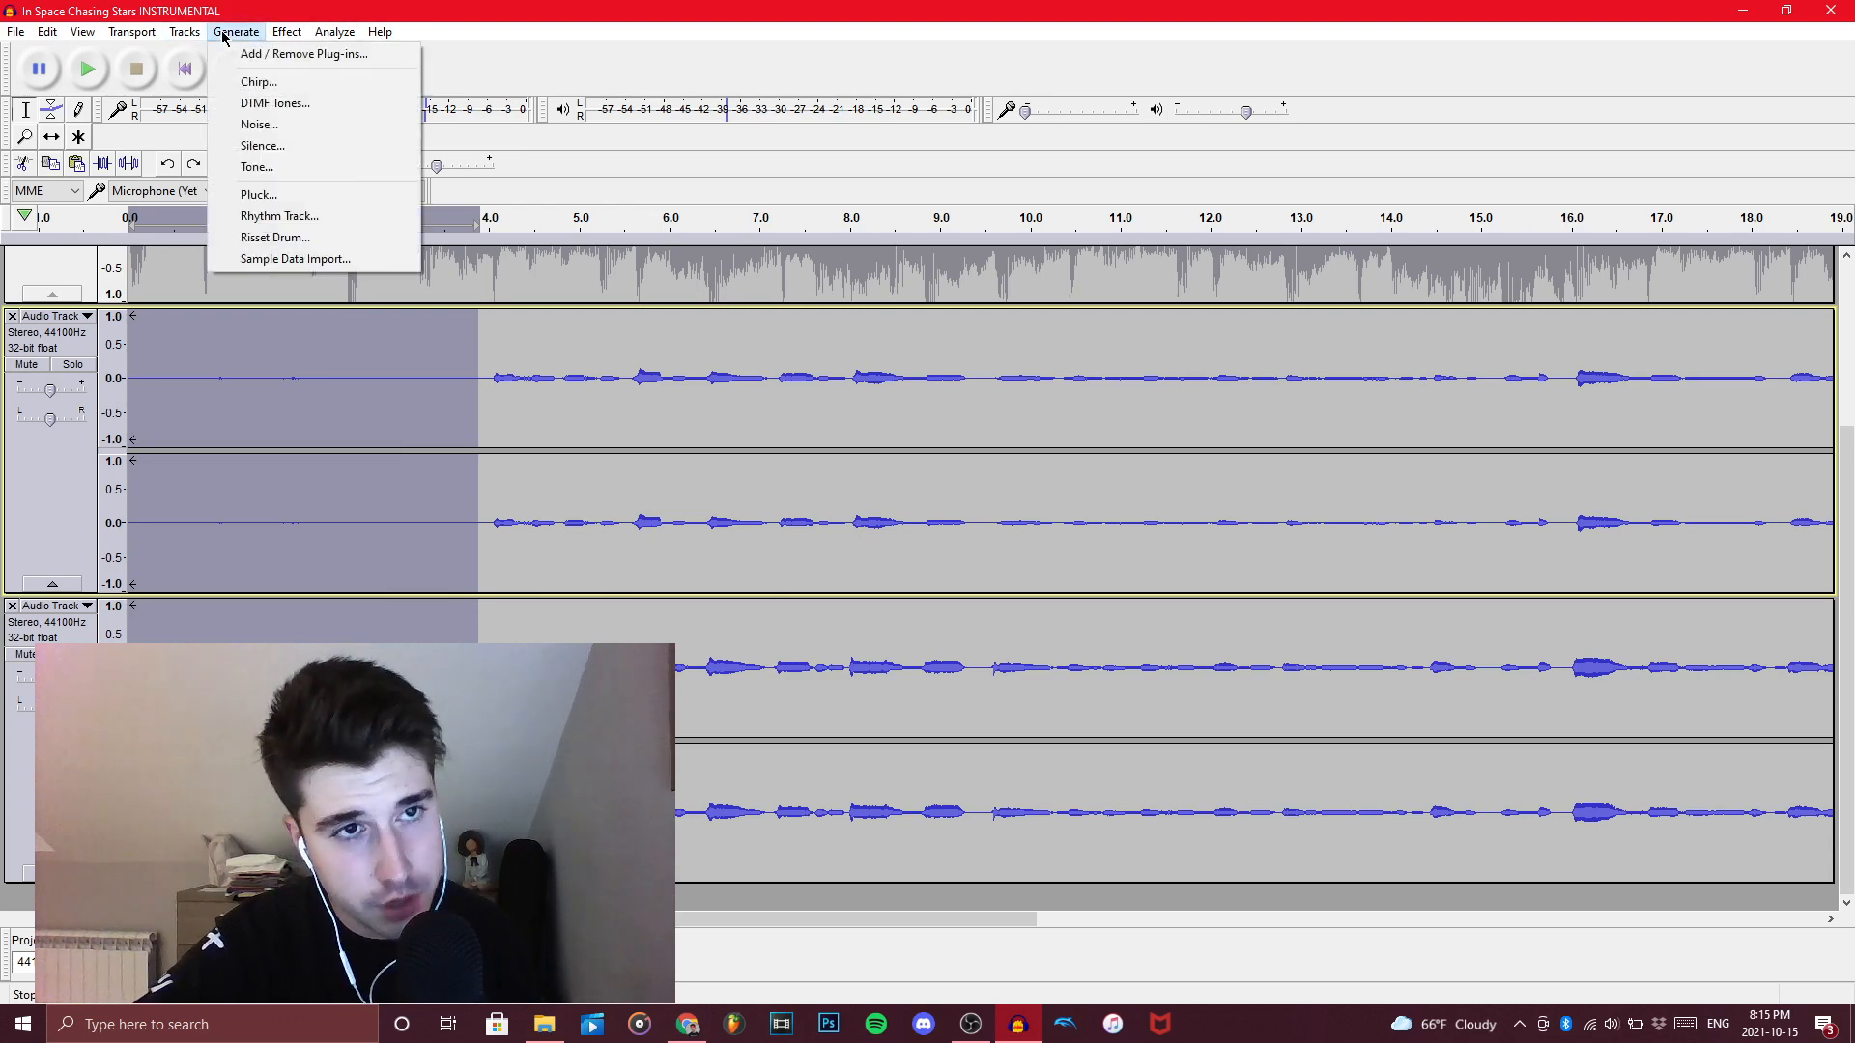
pyautogui.click(278, 147)
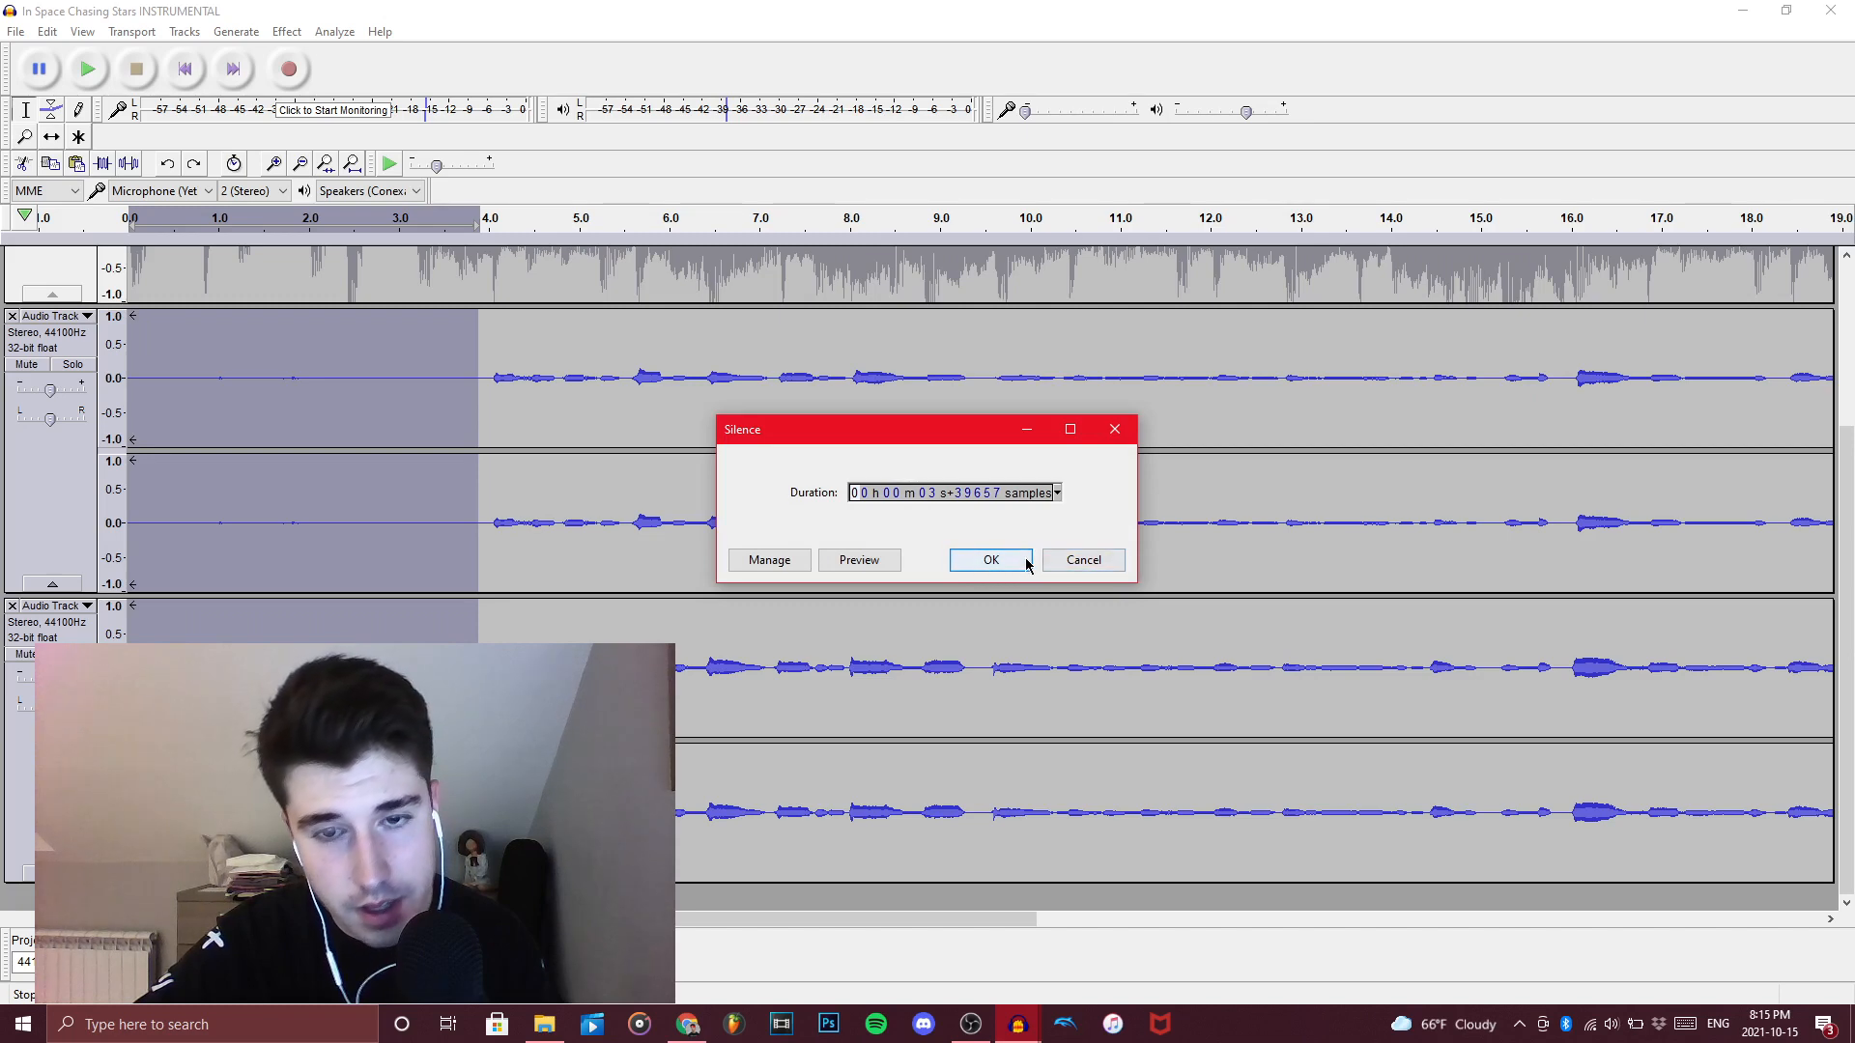
pyautogui.click(1087, 562)
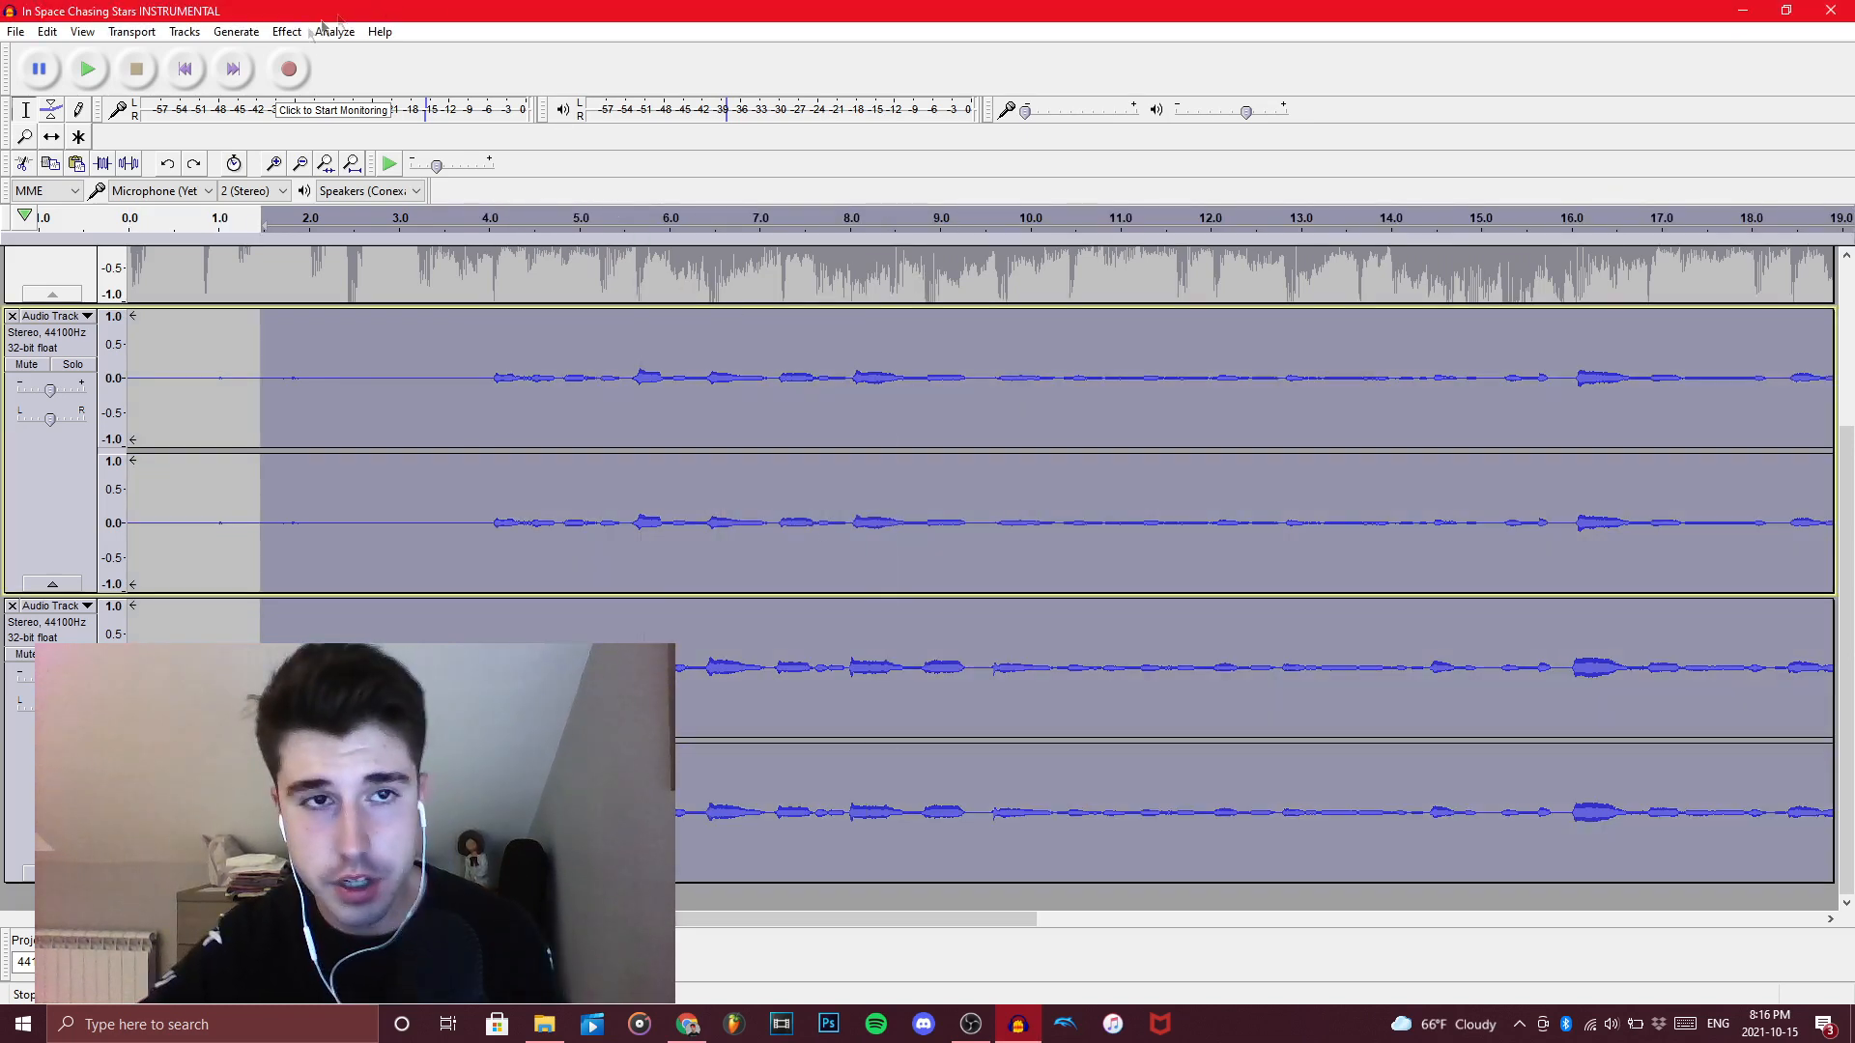
# Compress the selected vocals with a -4 dB threshold, -40 dB noise floor, 1.8:1 ratio, 0.10 s attack and 1.0 s release
pyautogui.click(286, 31)
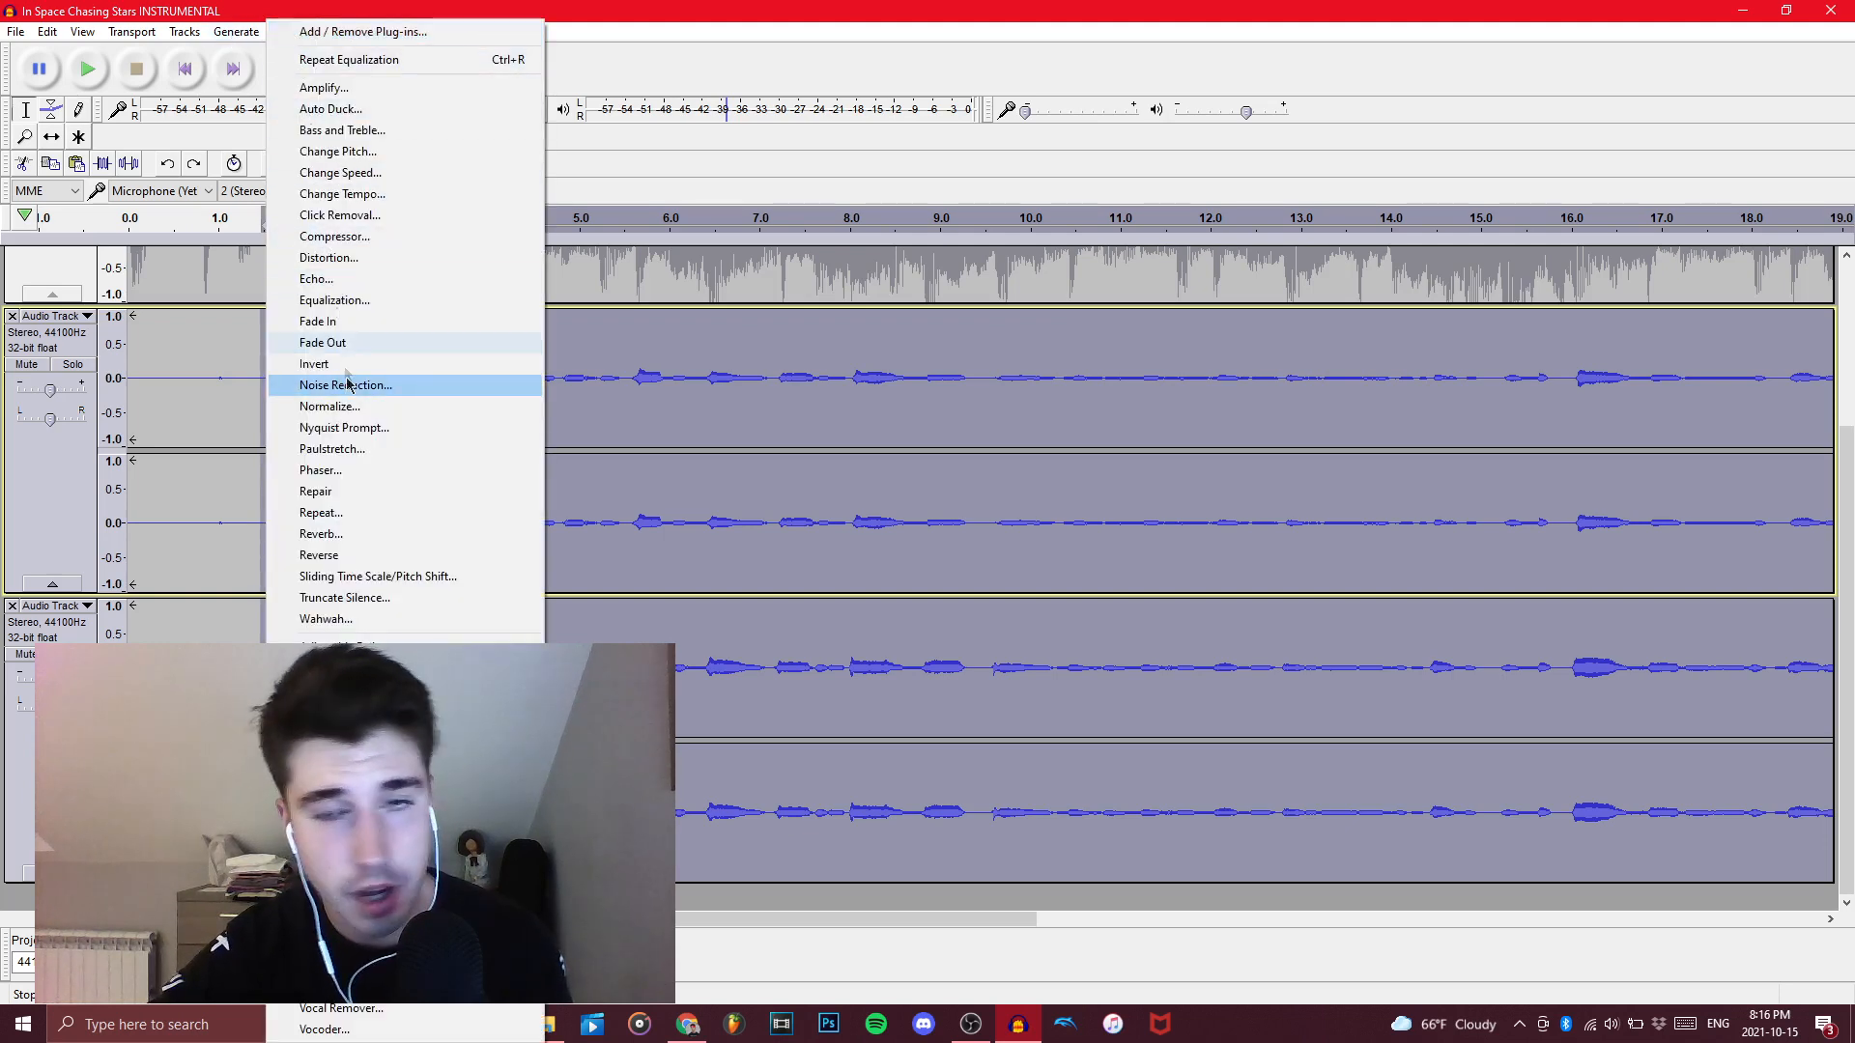
pyautogui.click(351, 245)
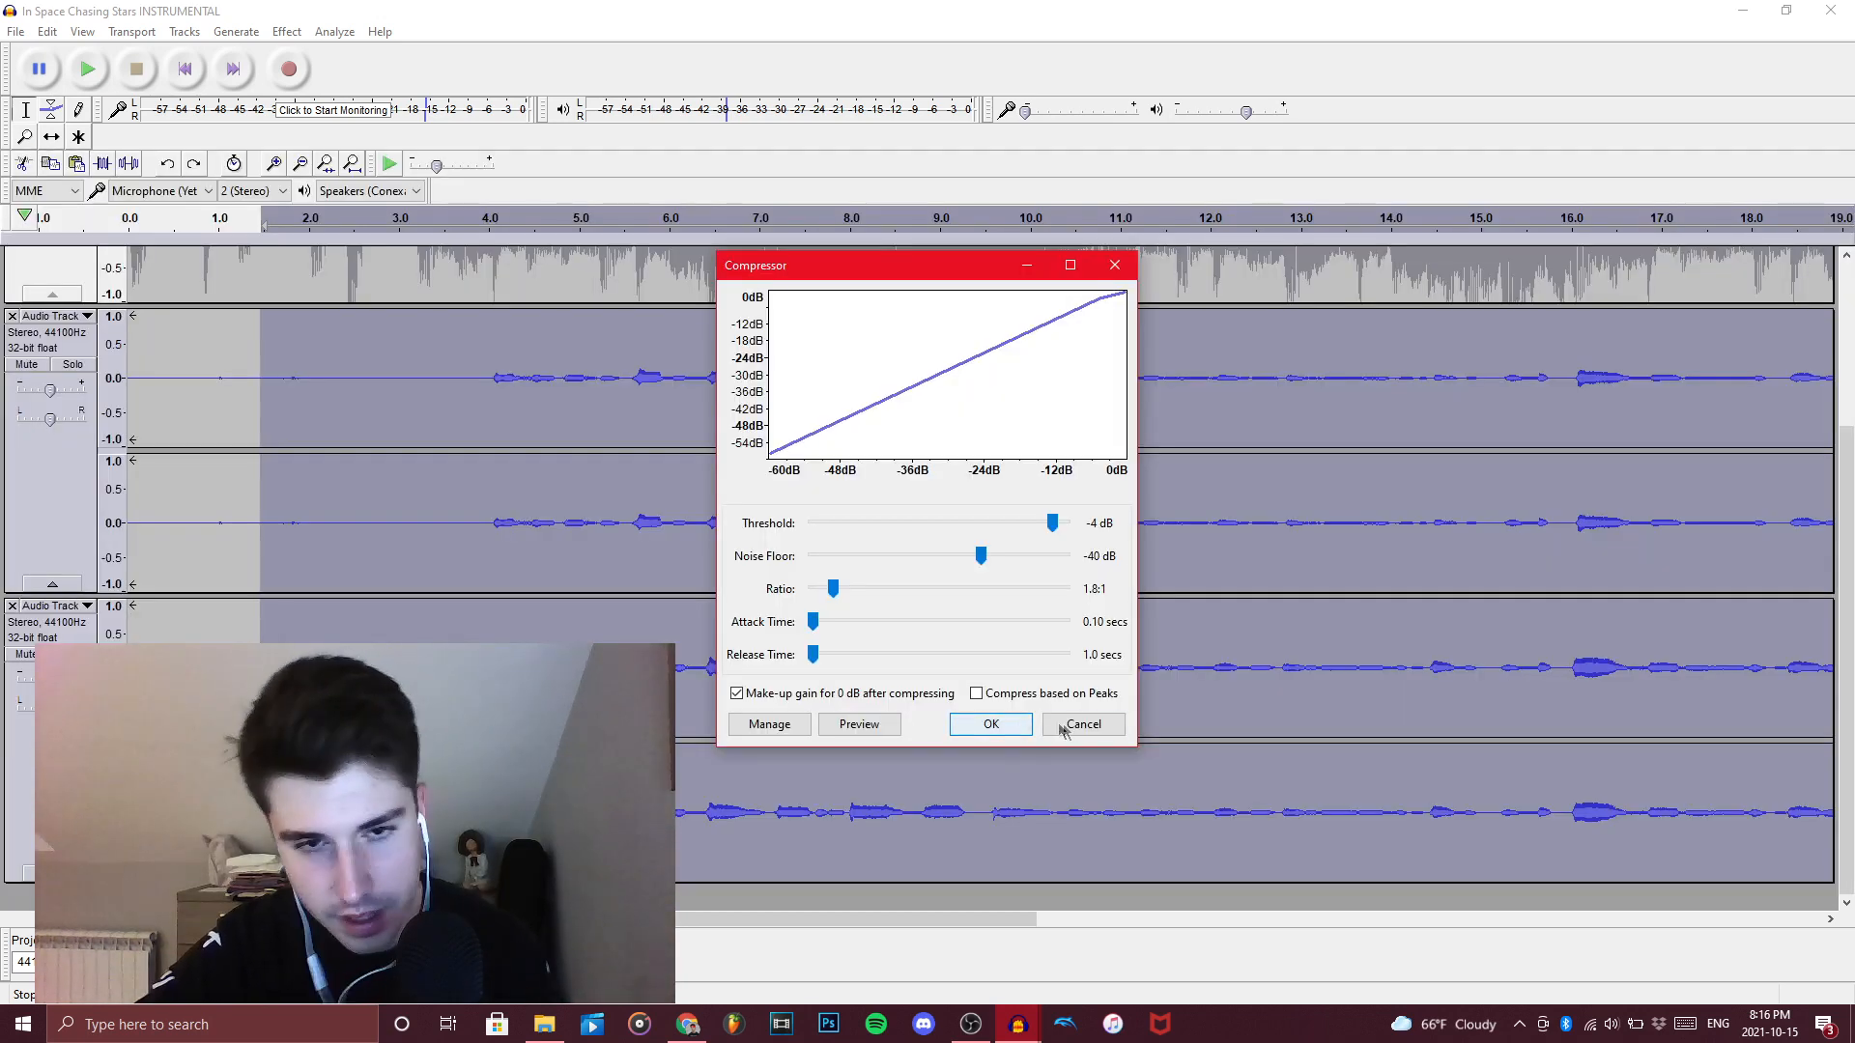
pyautogui.click(992, 725)
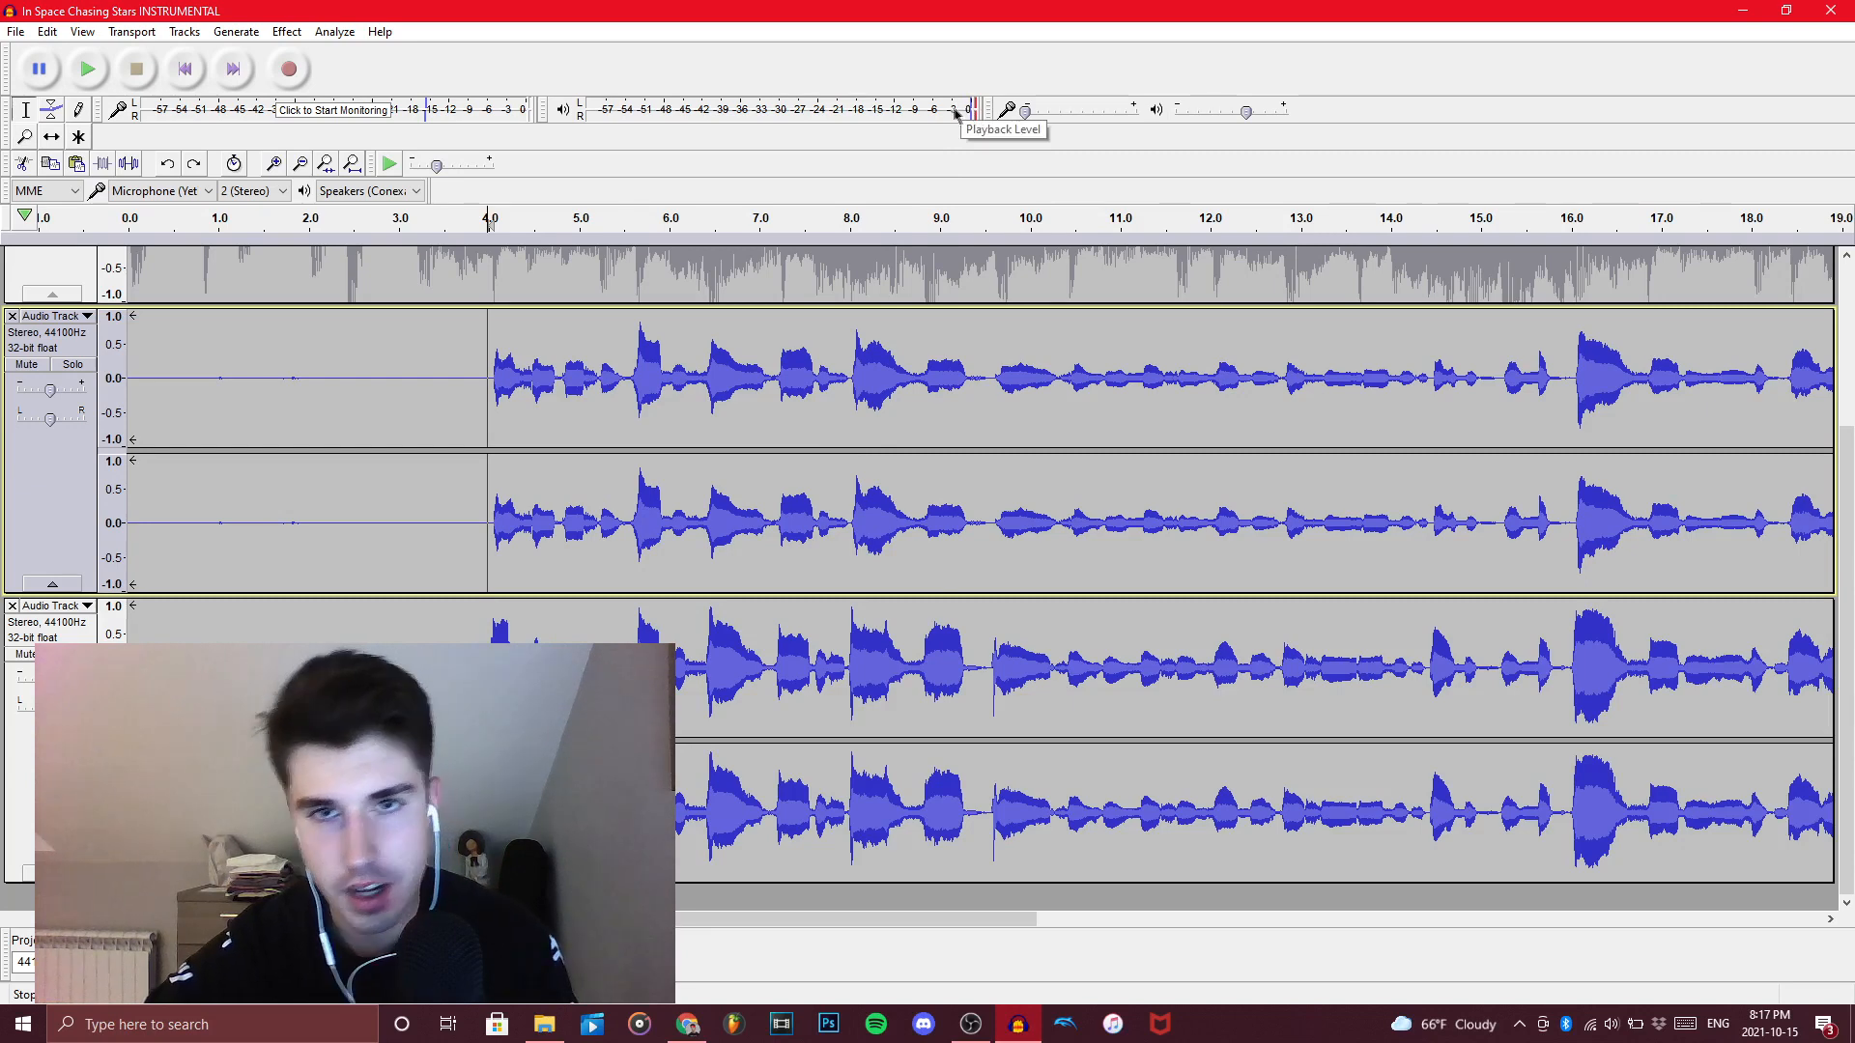
# Apply a hard limit of -6 dB with 10 ms hold and no make-up gain to both vocal tracks from about 3.6 s onward
pyautogui.moveTo(451, 364); pyautogui.dragTo(1848, 764)
pyautogui.click(288, 31)
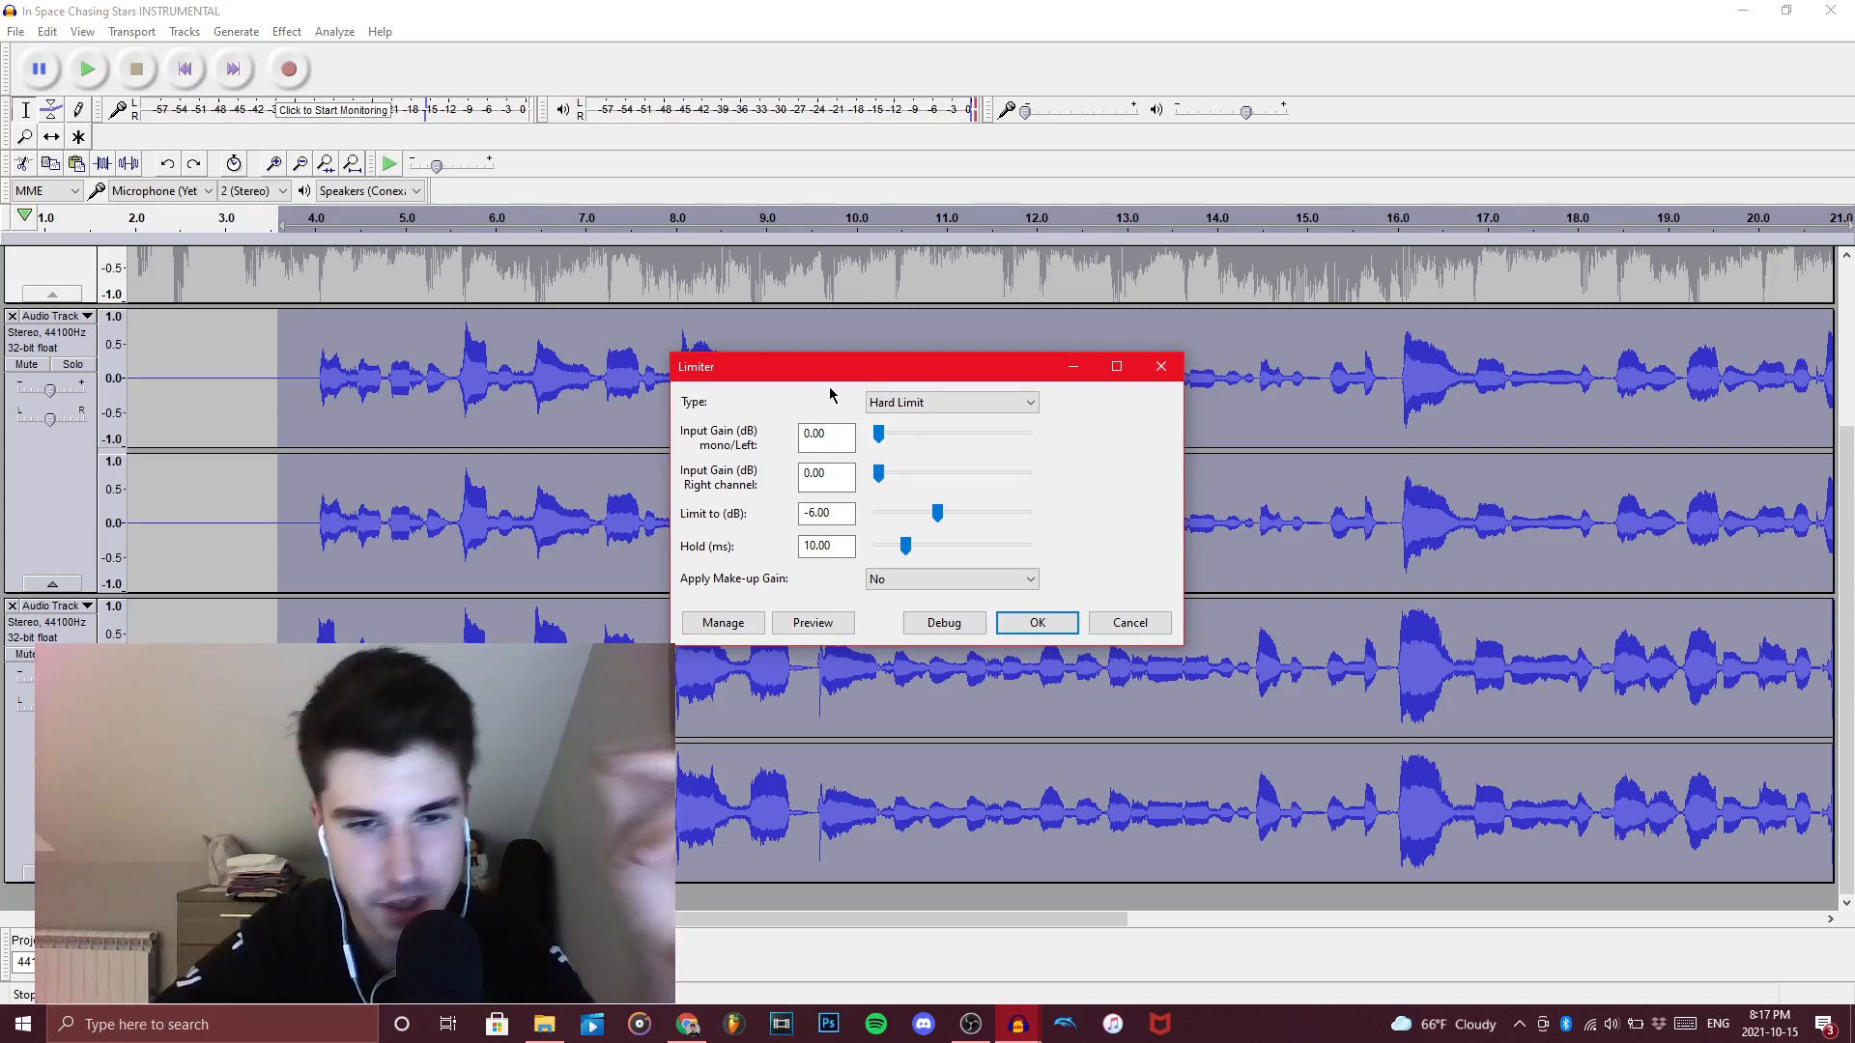
pyautogui.click(942, 404)
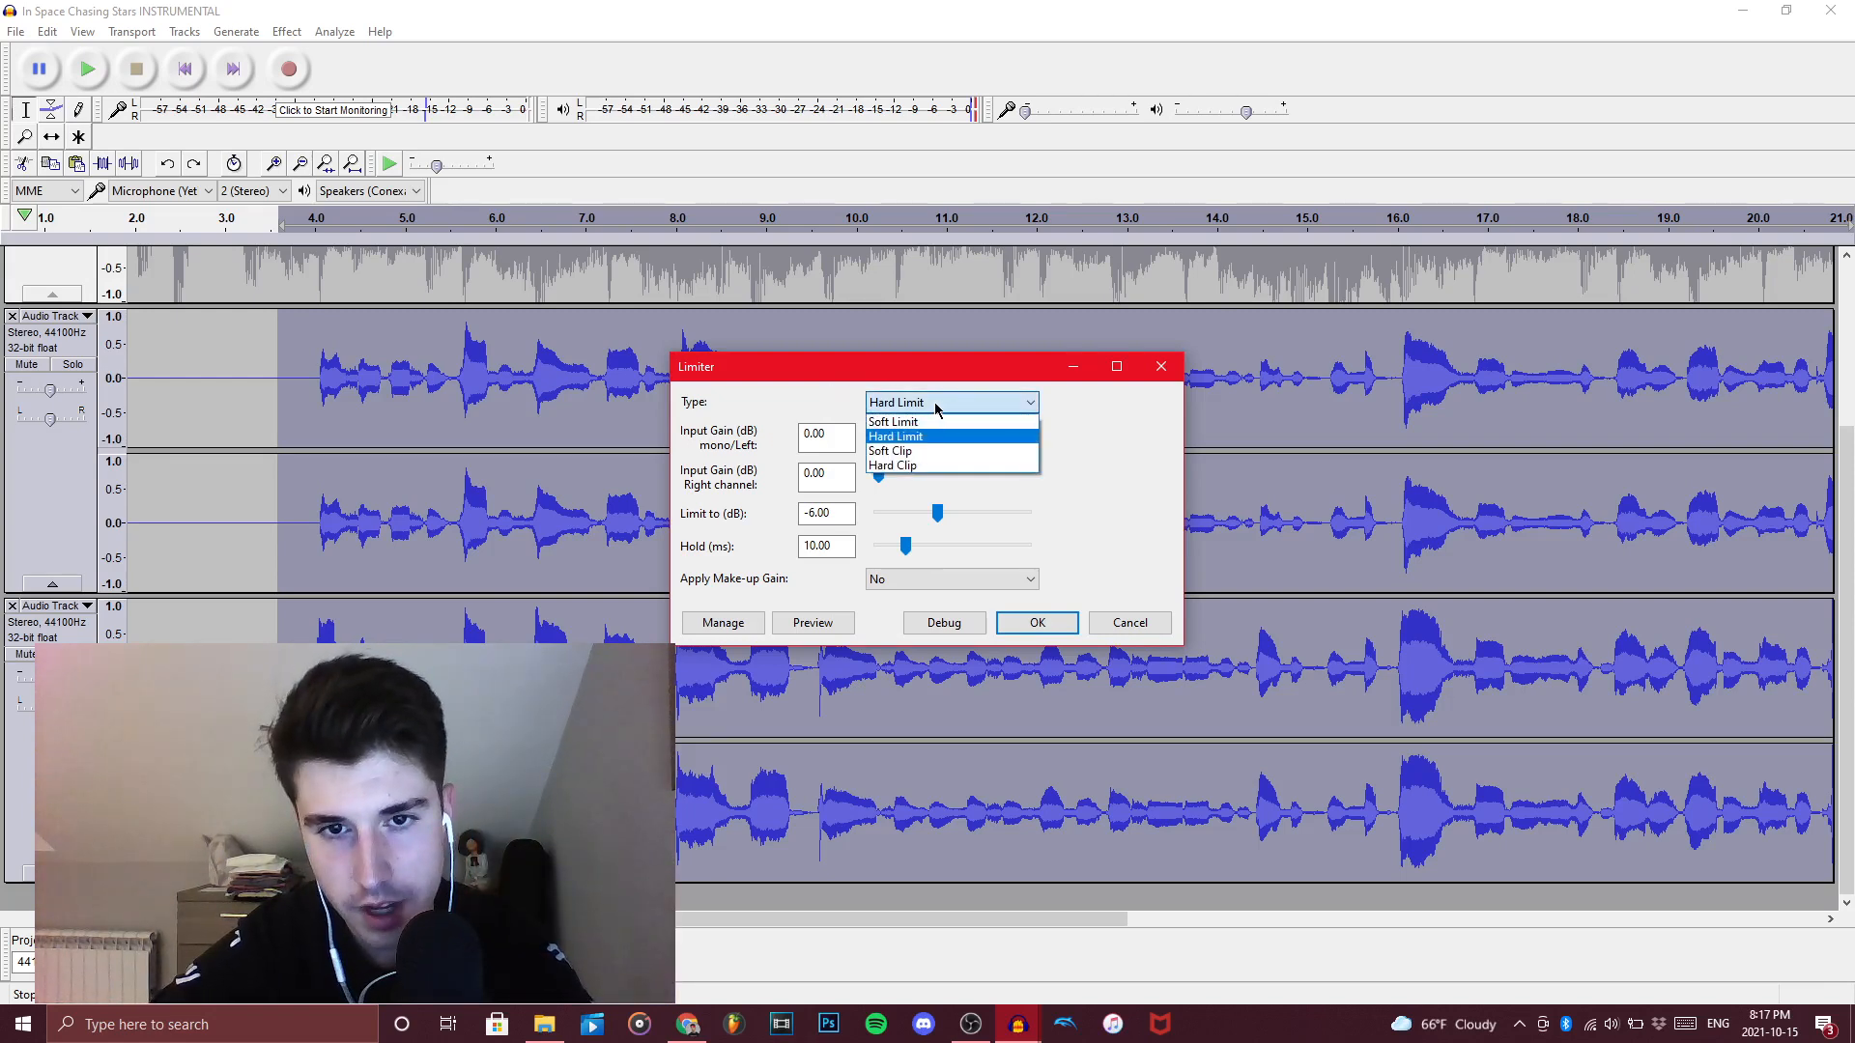
pyautogui.click(935, 406)
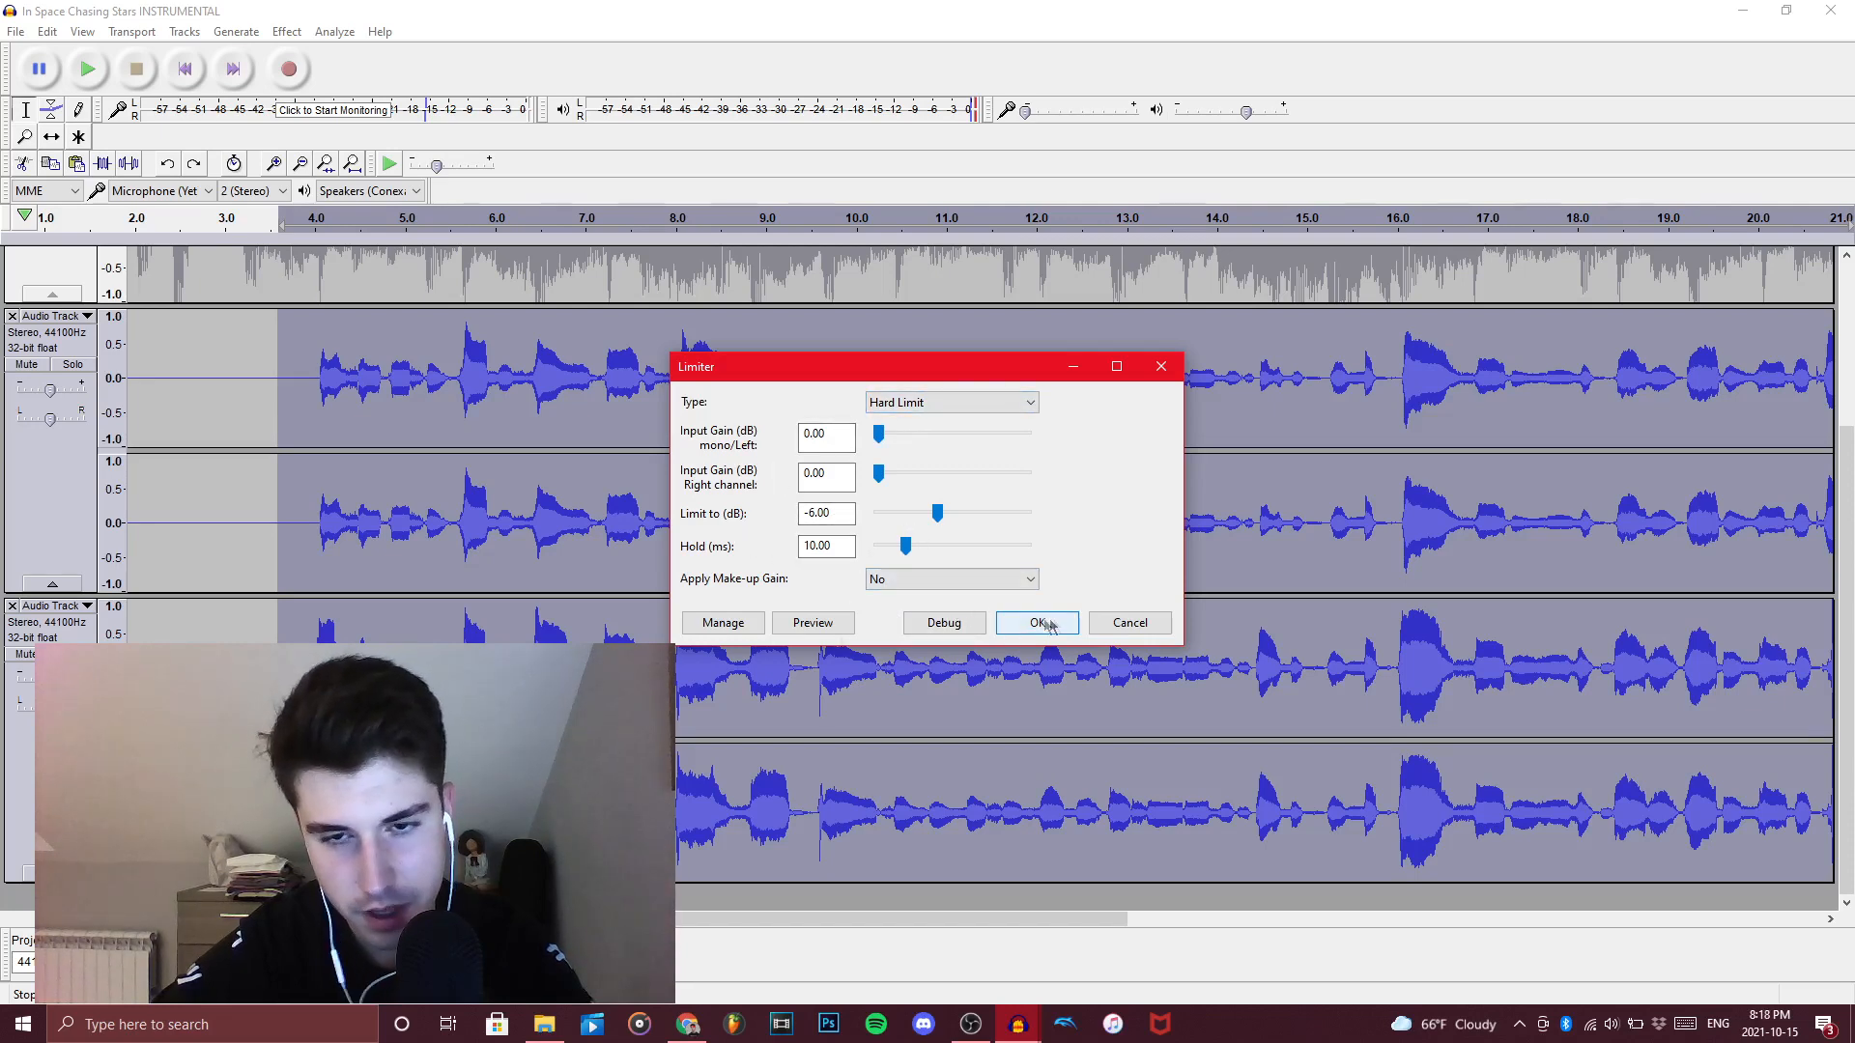
pyautogui.click(1121, 624)
pyautogui.click(482, 326)
pyautogui.moveTo(469, 328)
pyautogui.mouseDown()
pyautogui.moveTo(485, 333)
pyautogui.moveTo(465, 335)
pyautogui.mouseUp()
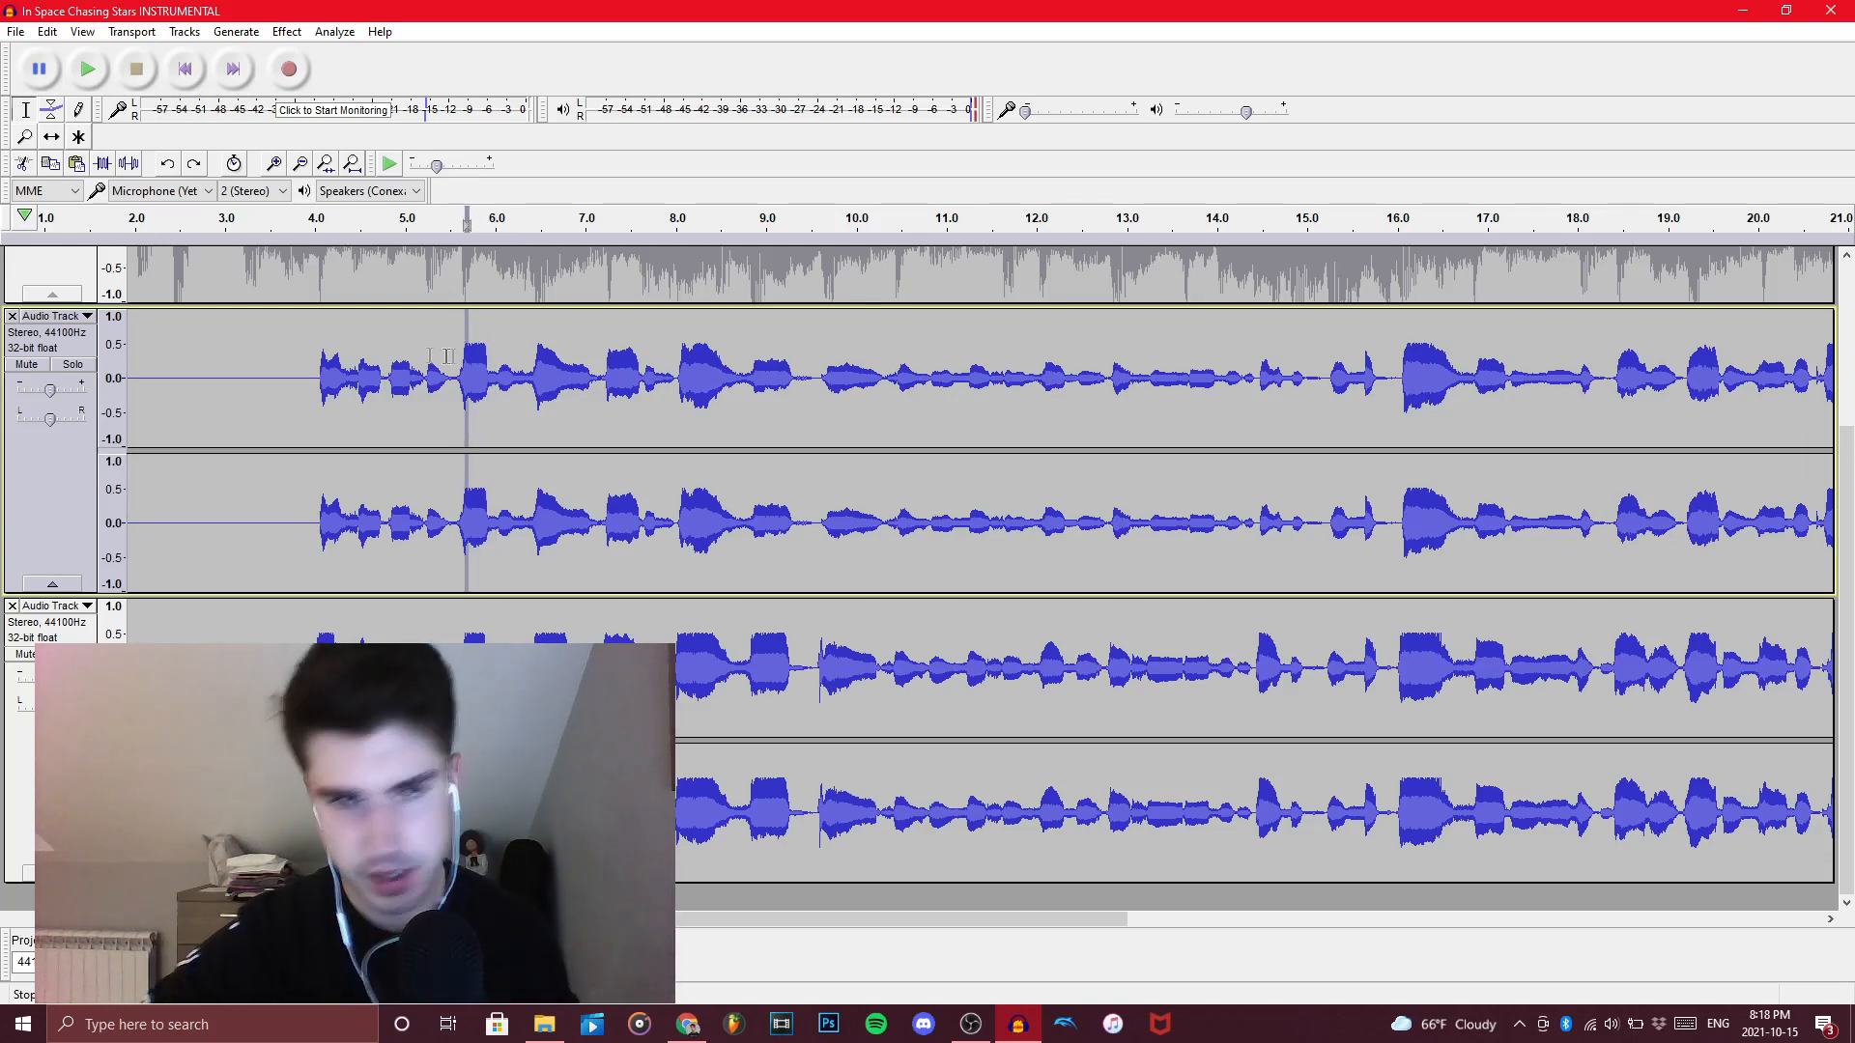
# Equalize both vocal tracks from about 3.6 s, lowering frequencies above about 5 kHz by about 3 dB, and play the vocals back
pyautogui.click(315, 339)
pyautogui.moveTo(307, 324); pyautogui.dragTo(969, 484)
pyautogui.click(287, 33)
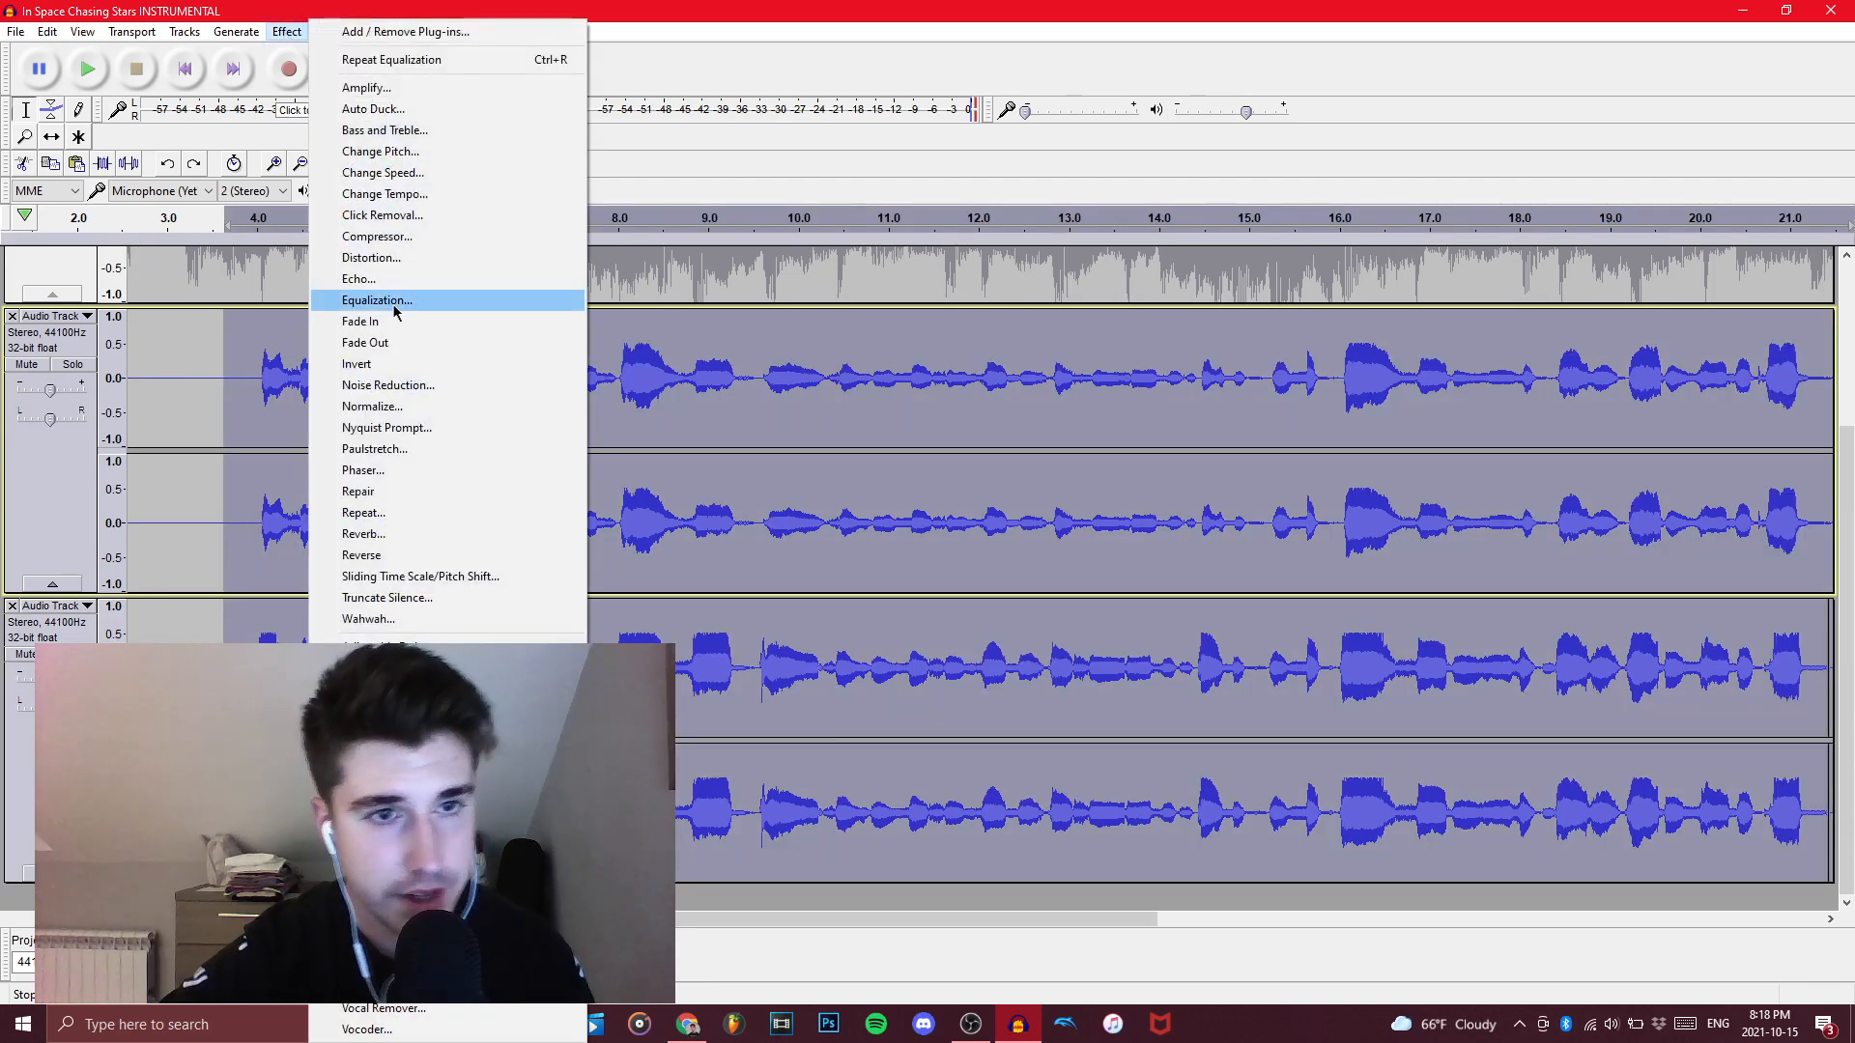
pyautogui.click(377, 300)
pyautogui.moveTo(896, 519); pyautogui.dragTo(778, 457)
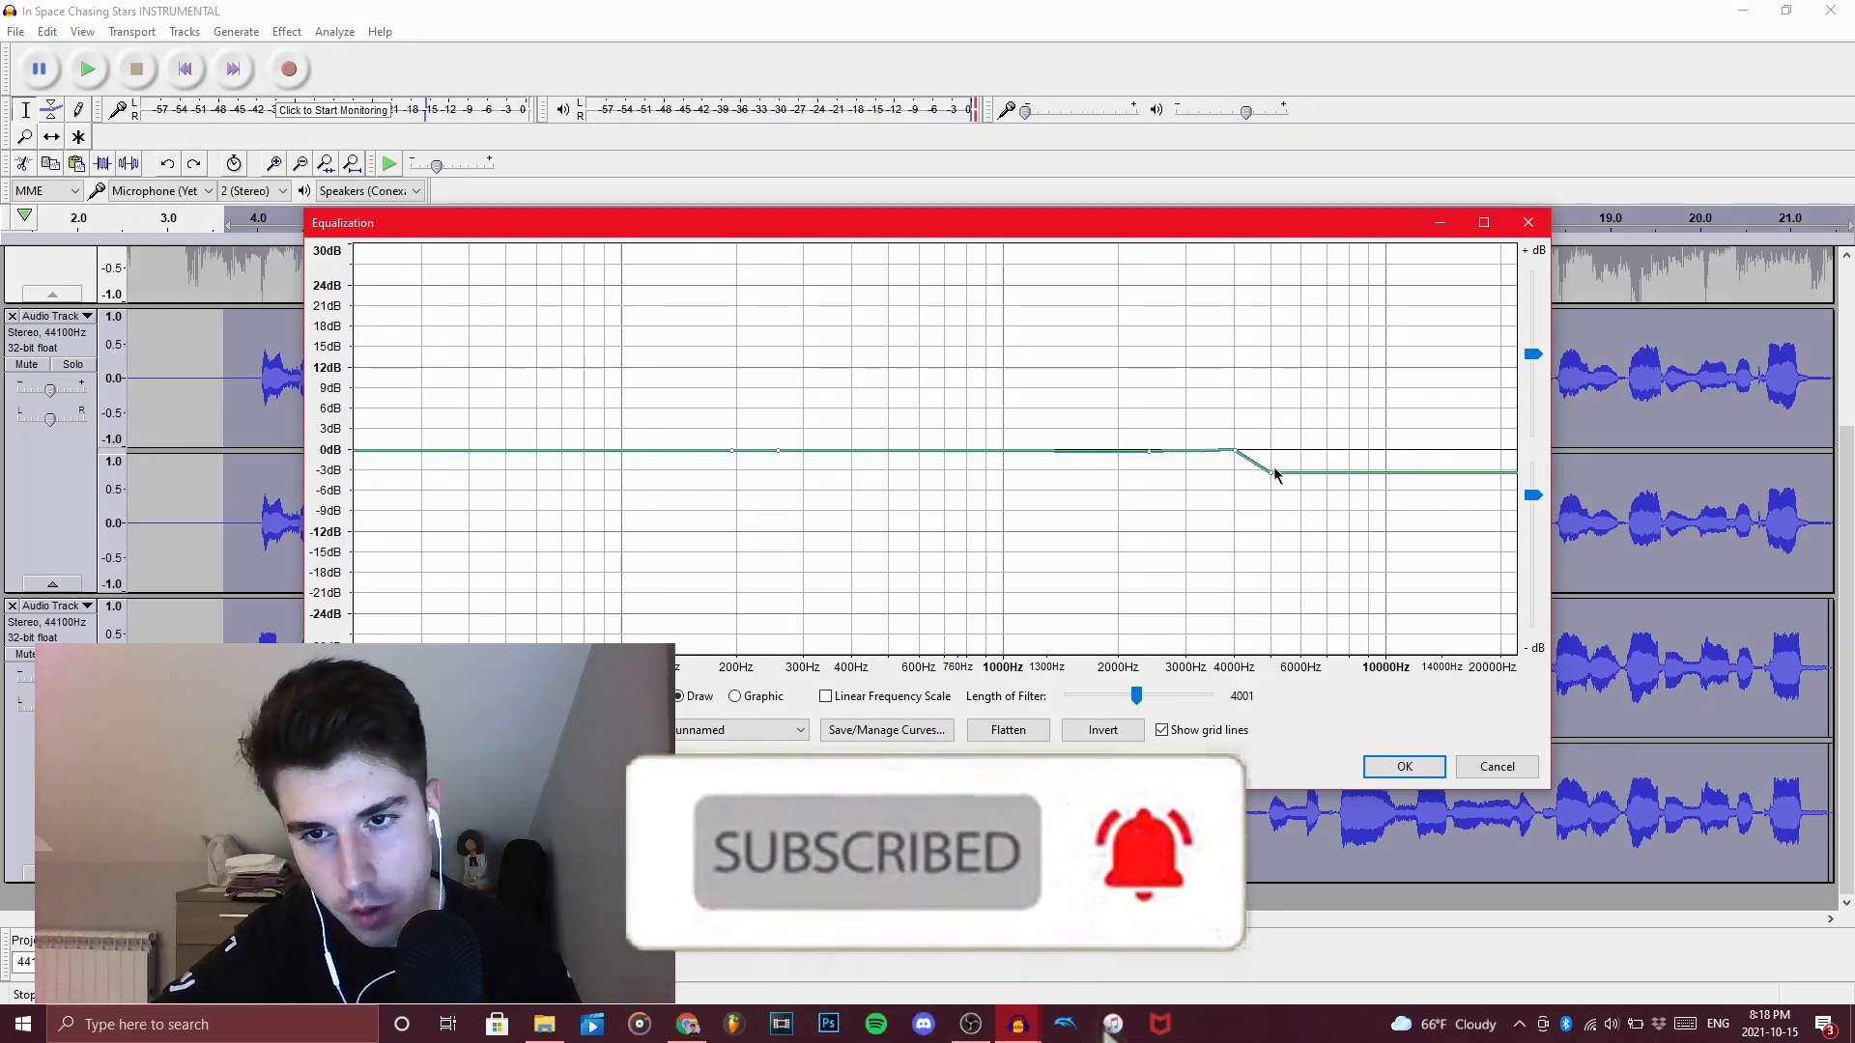
pyautogui.moveTo(1271, 473)
pyautogui.mouseDown()
pyautogui.moveTo(1268, 452)
pyautogui.moveTo(1272, 479)
pyautogui.mouseUp()
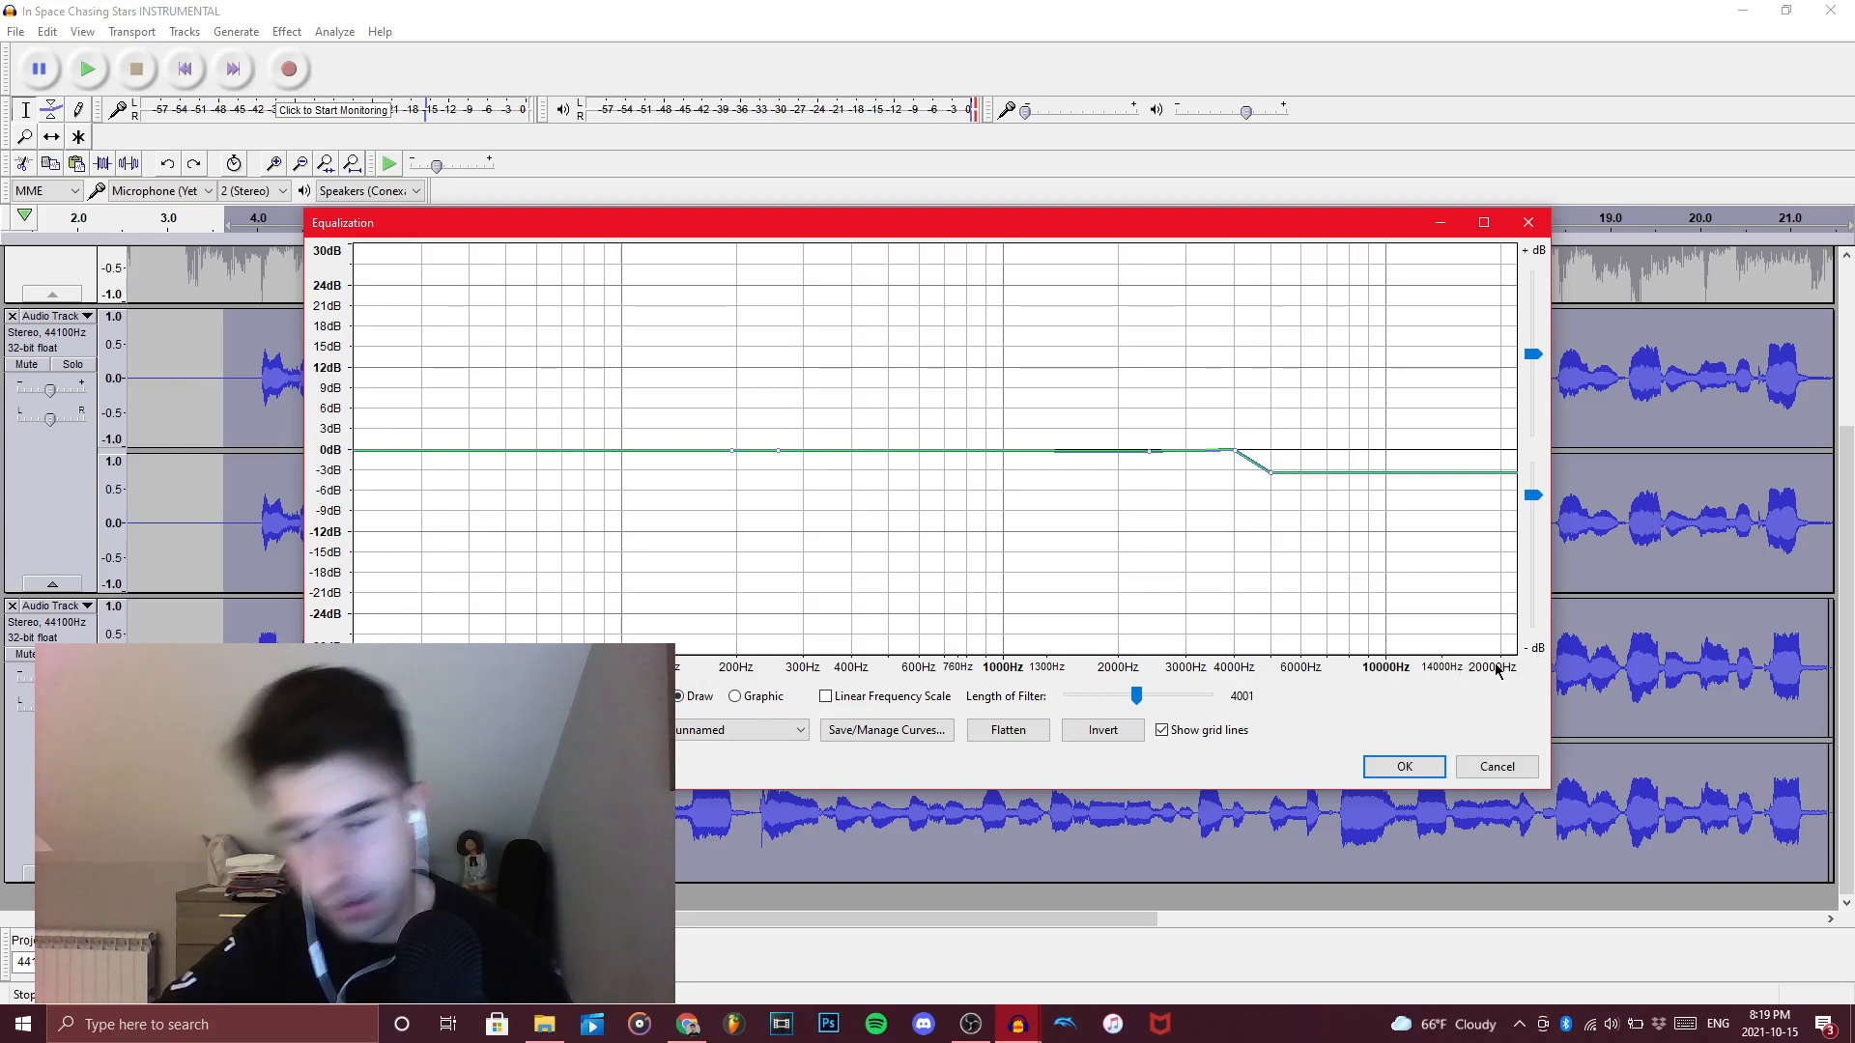
pyautogui.click(1465, 773)
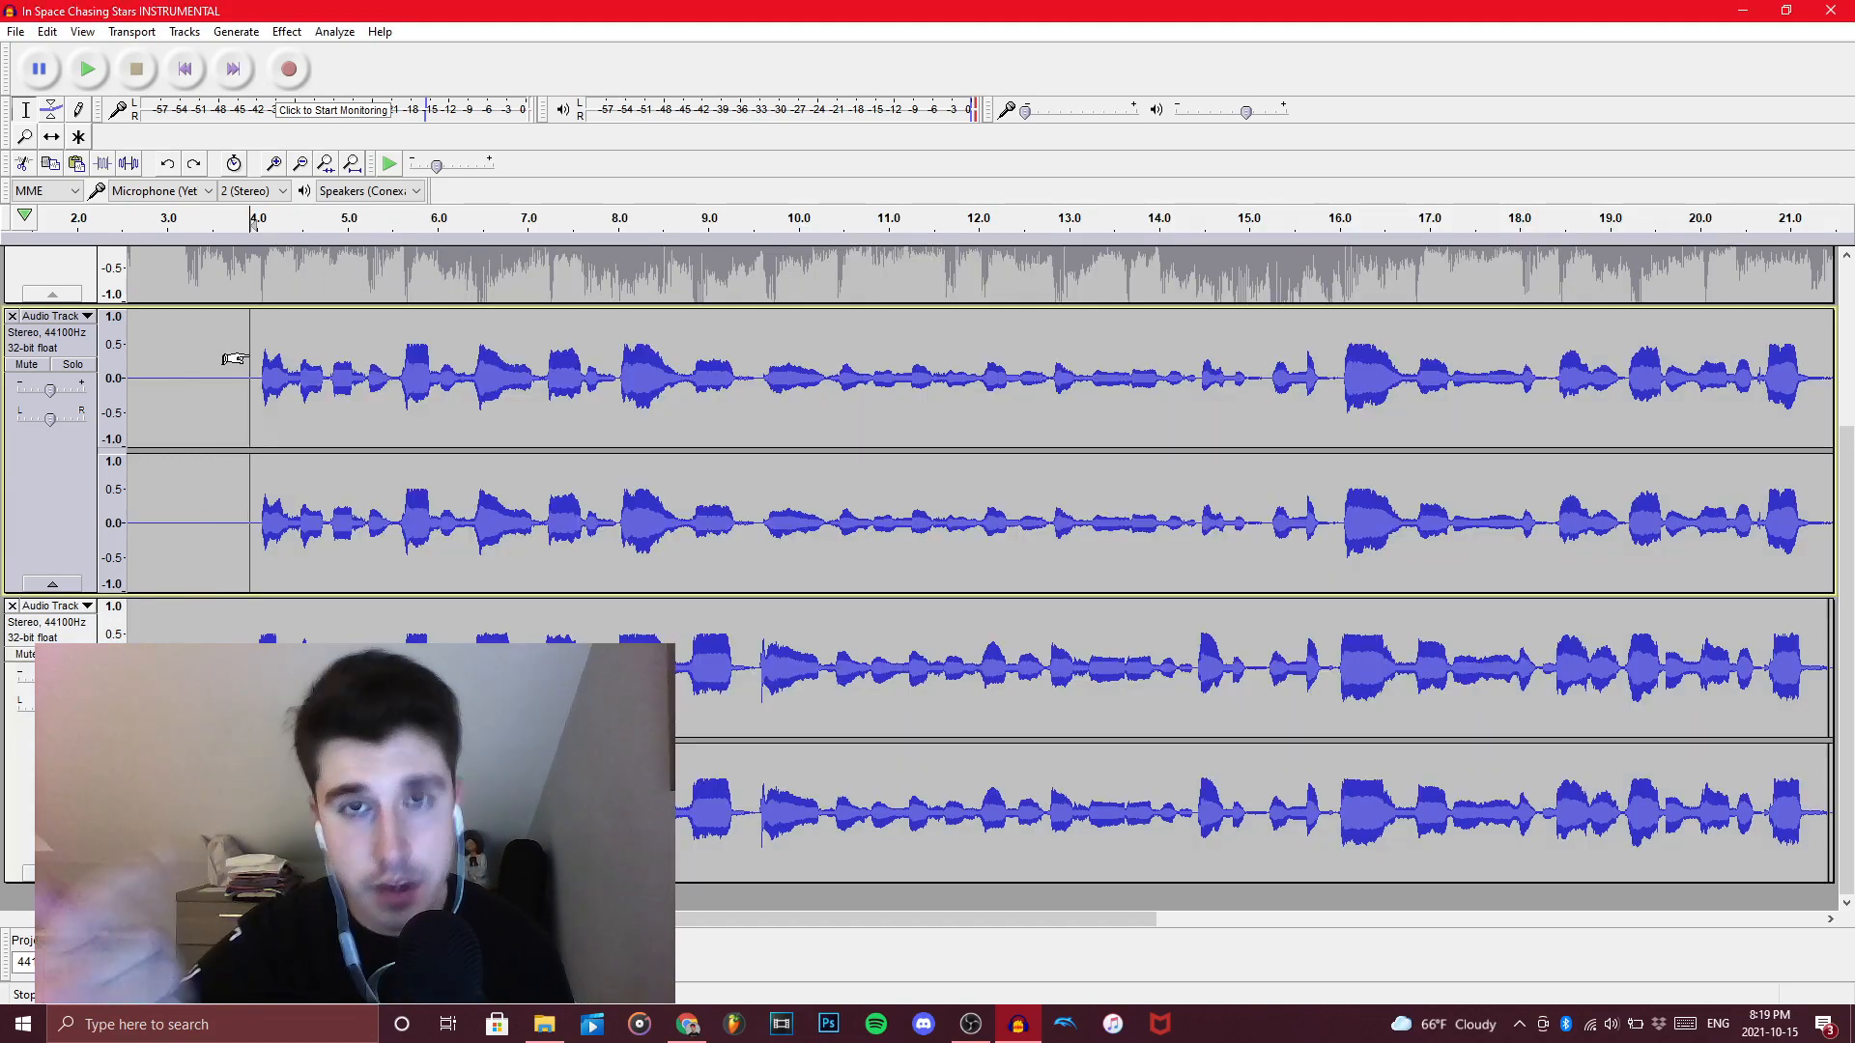
pyautogui.press('space')
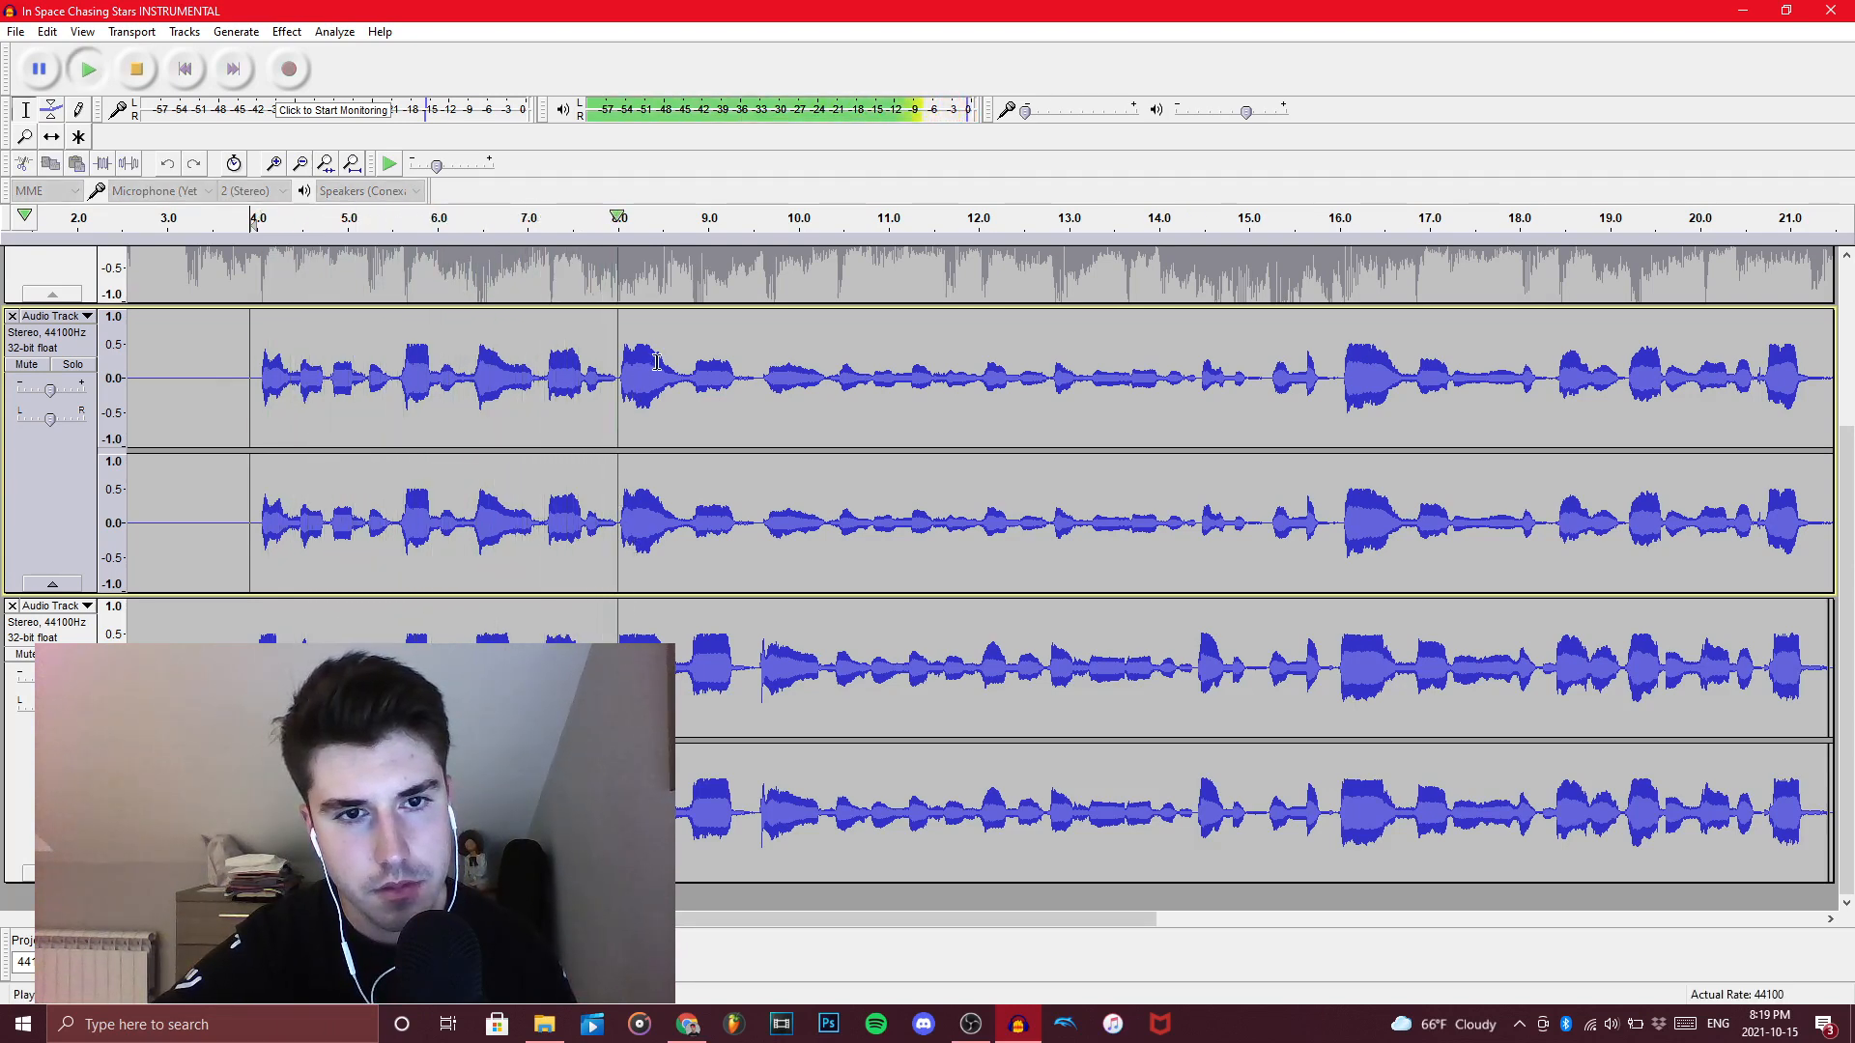
pyautogui.press('space')
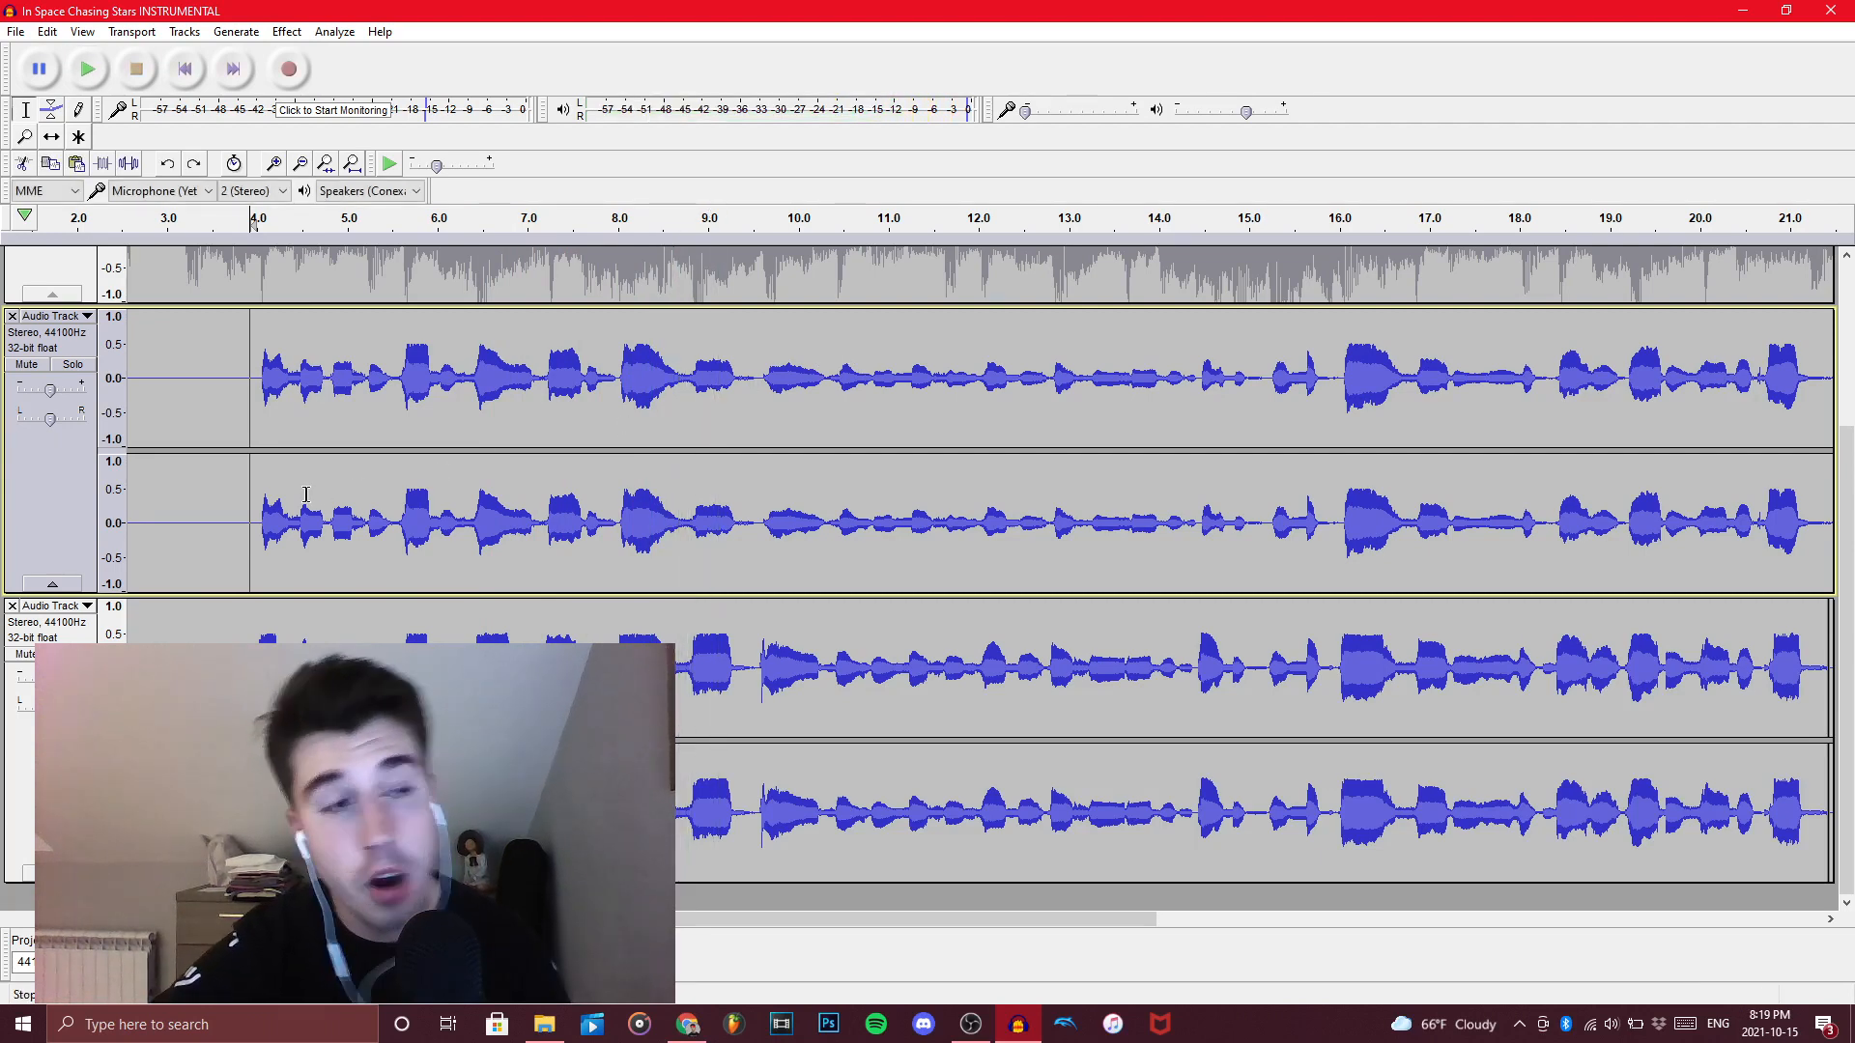
# Play the processed vocals from about 3.9 s, and the lower vocal track's phrase from about 9.5 to 10.3 s on its own
pyautogui.click(239, 421)
pyautogui.moveTo(235, 382); pyautogui.dragTo(1844, 743)
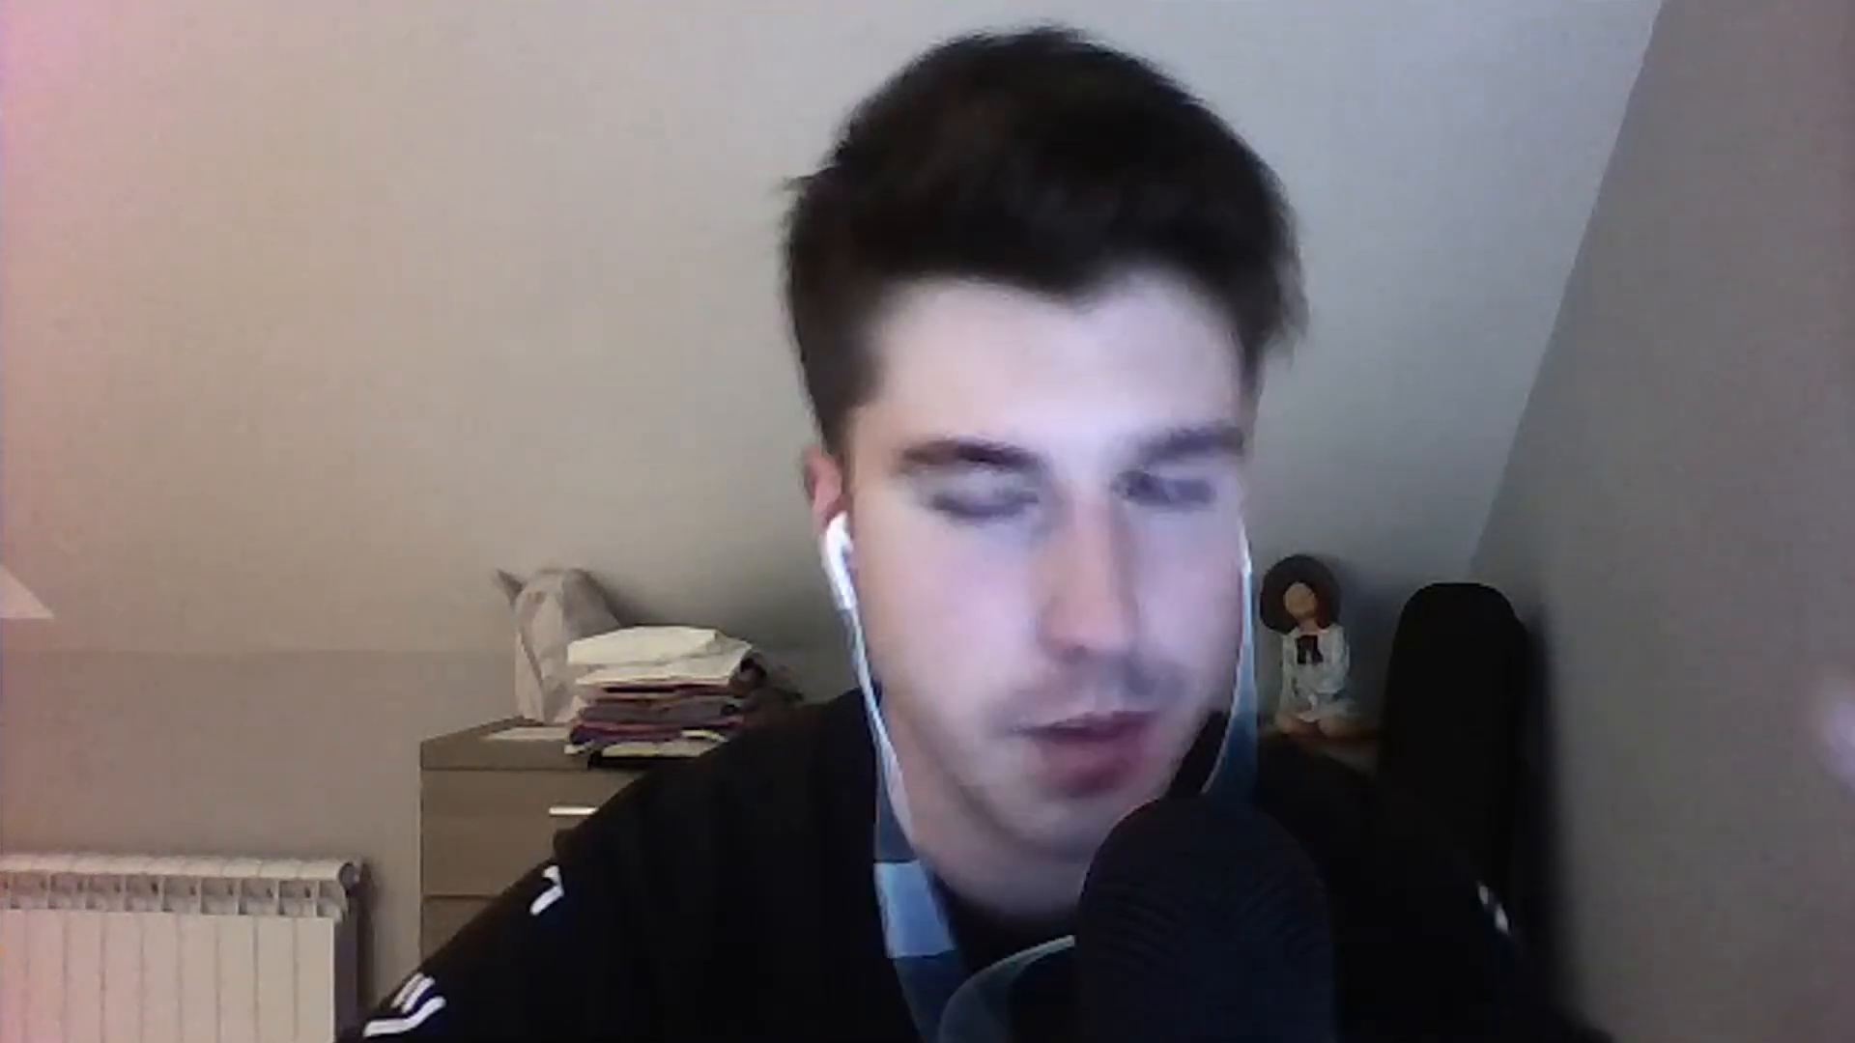
pyautogui.click(197, 377)
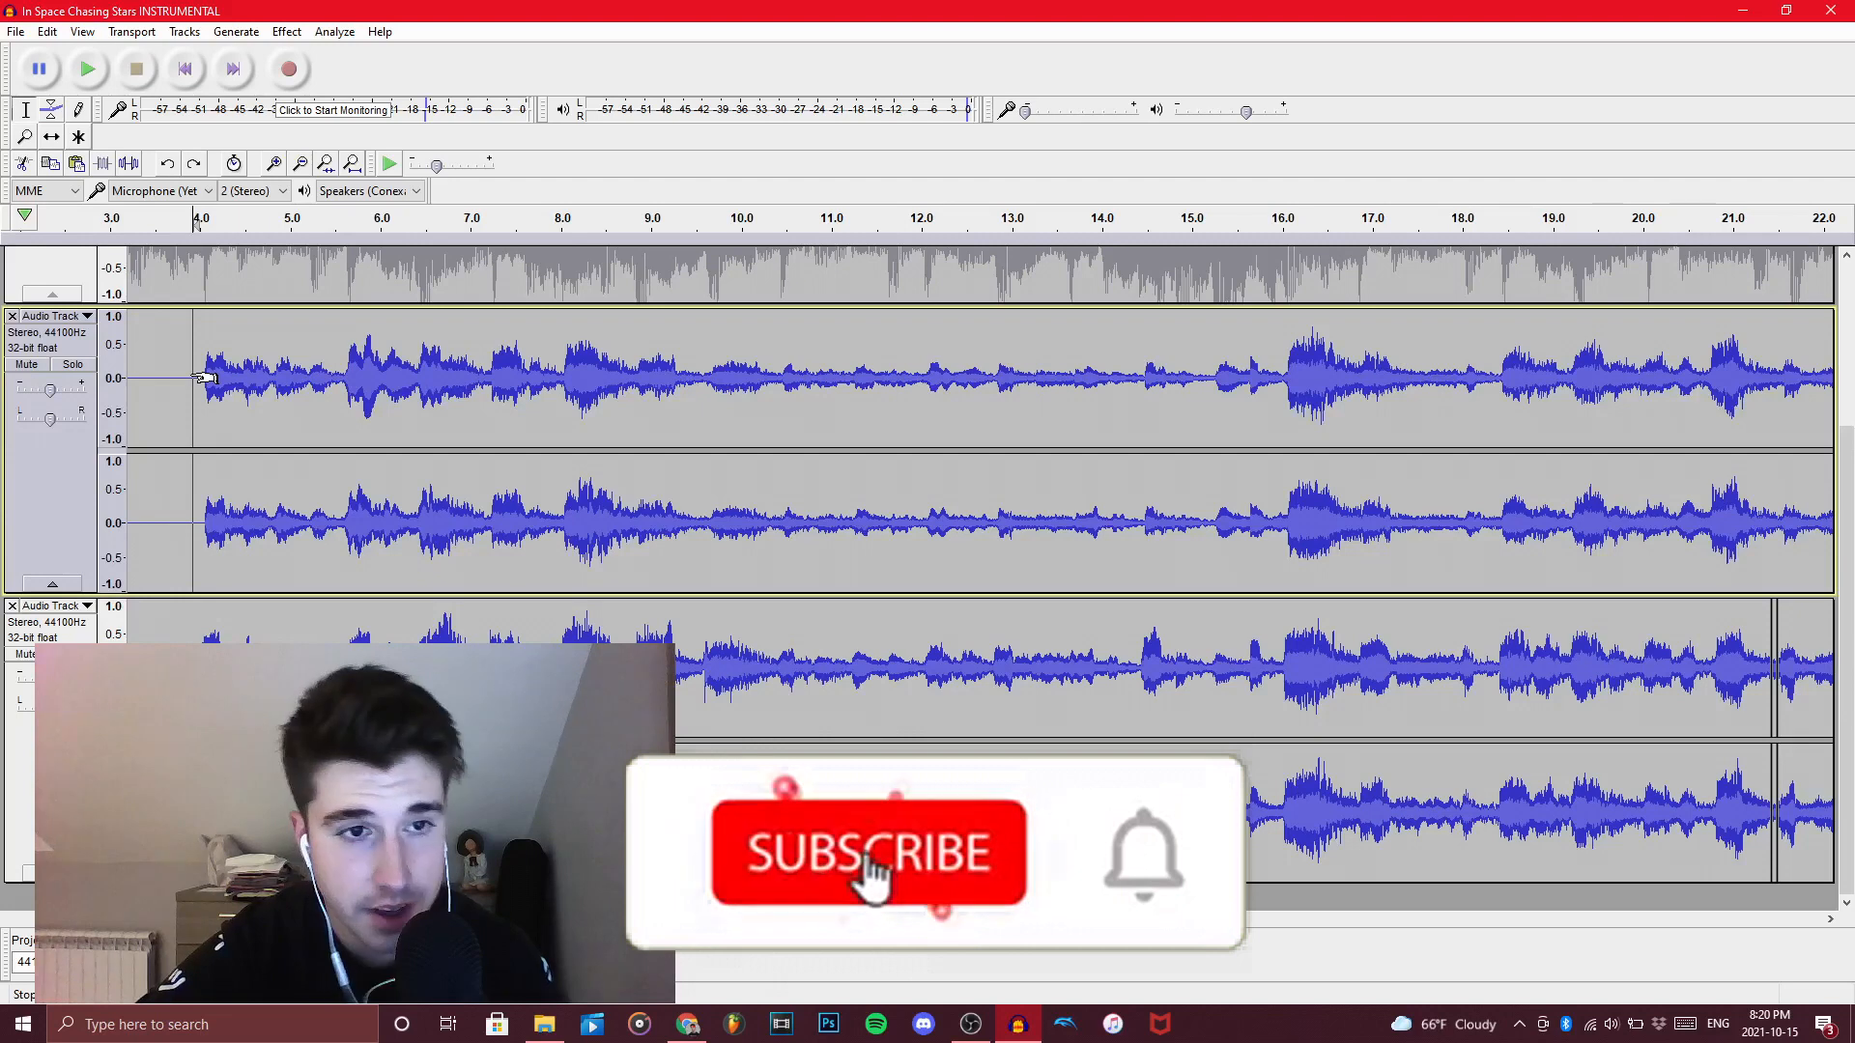
pyautogui.press('space')
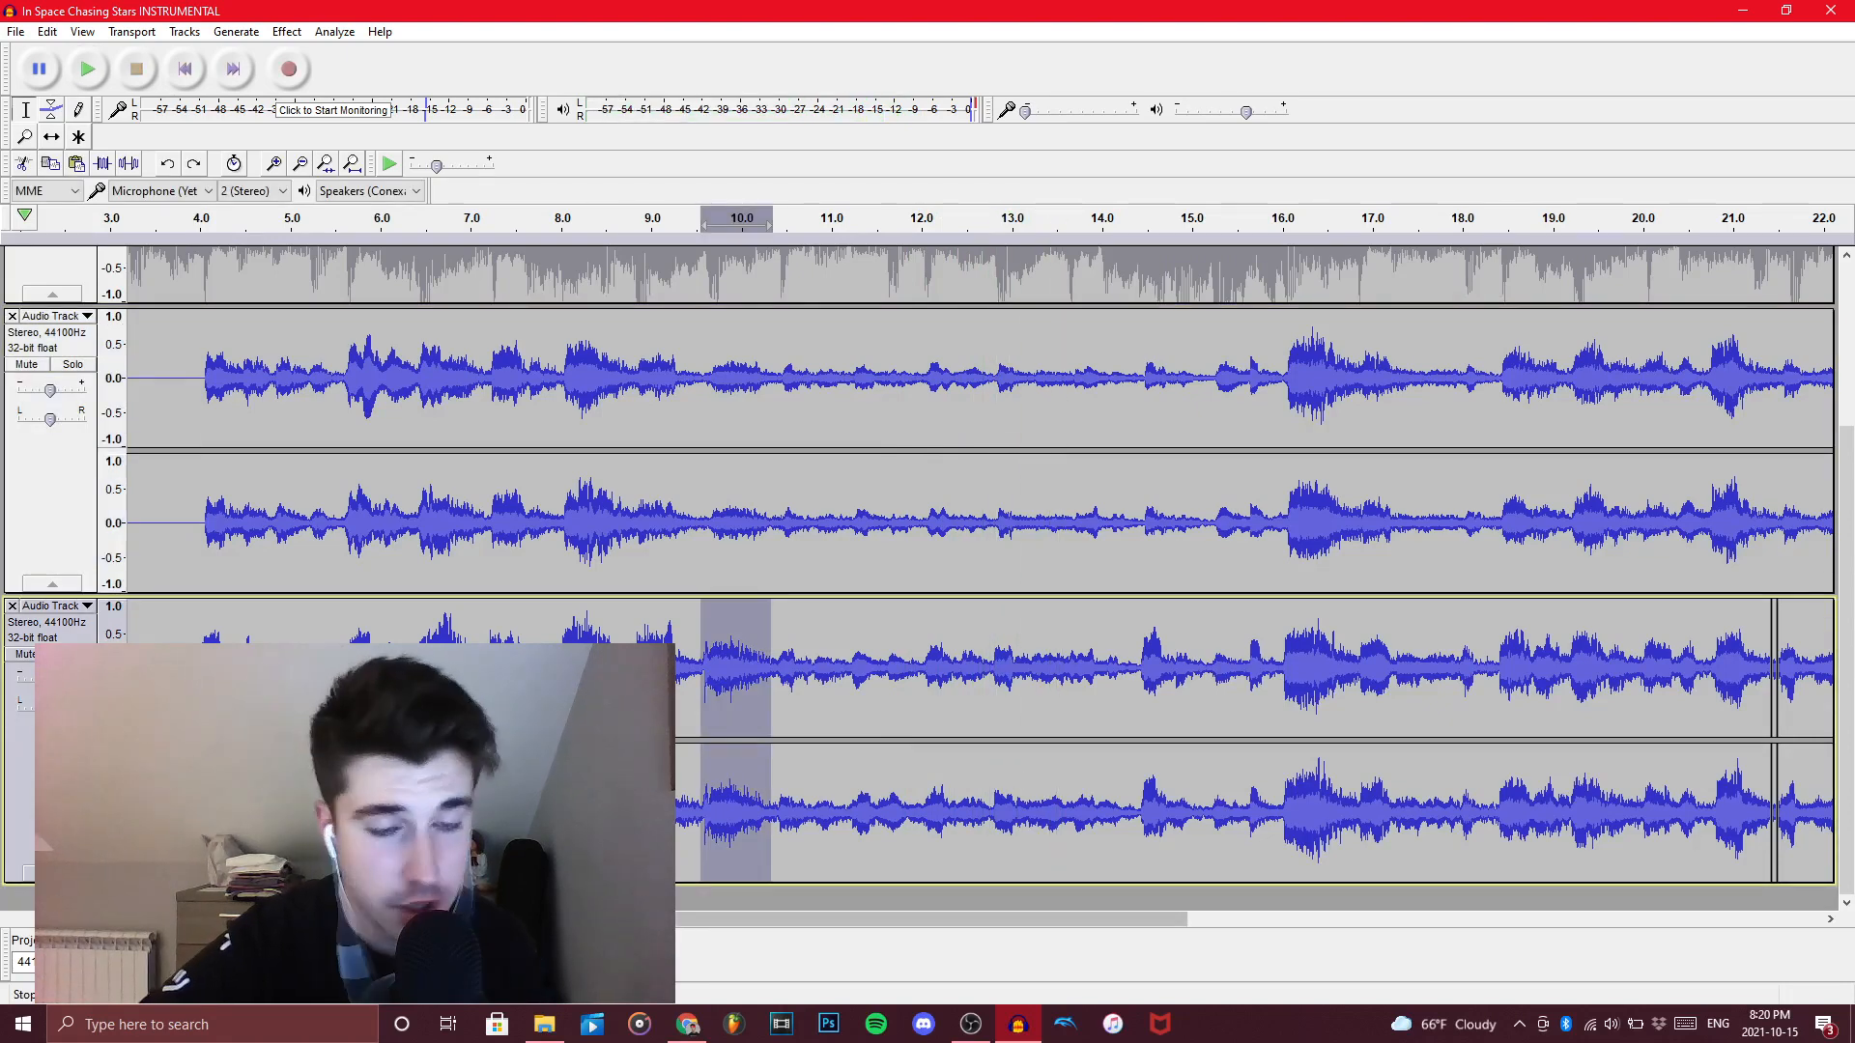
pyautogui.moveTo(561, 919); pyautogui.dragTo(543, 918)
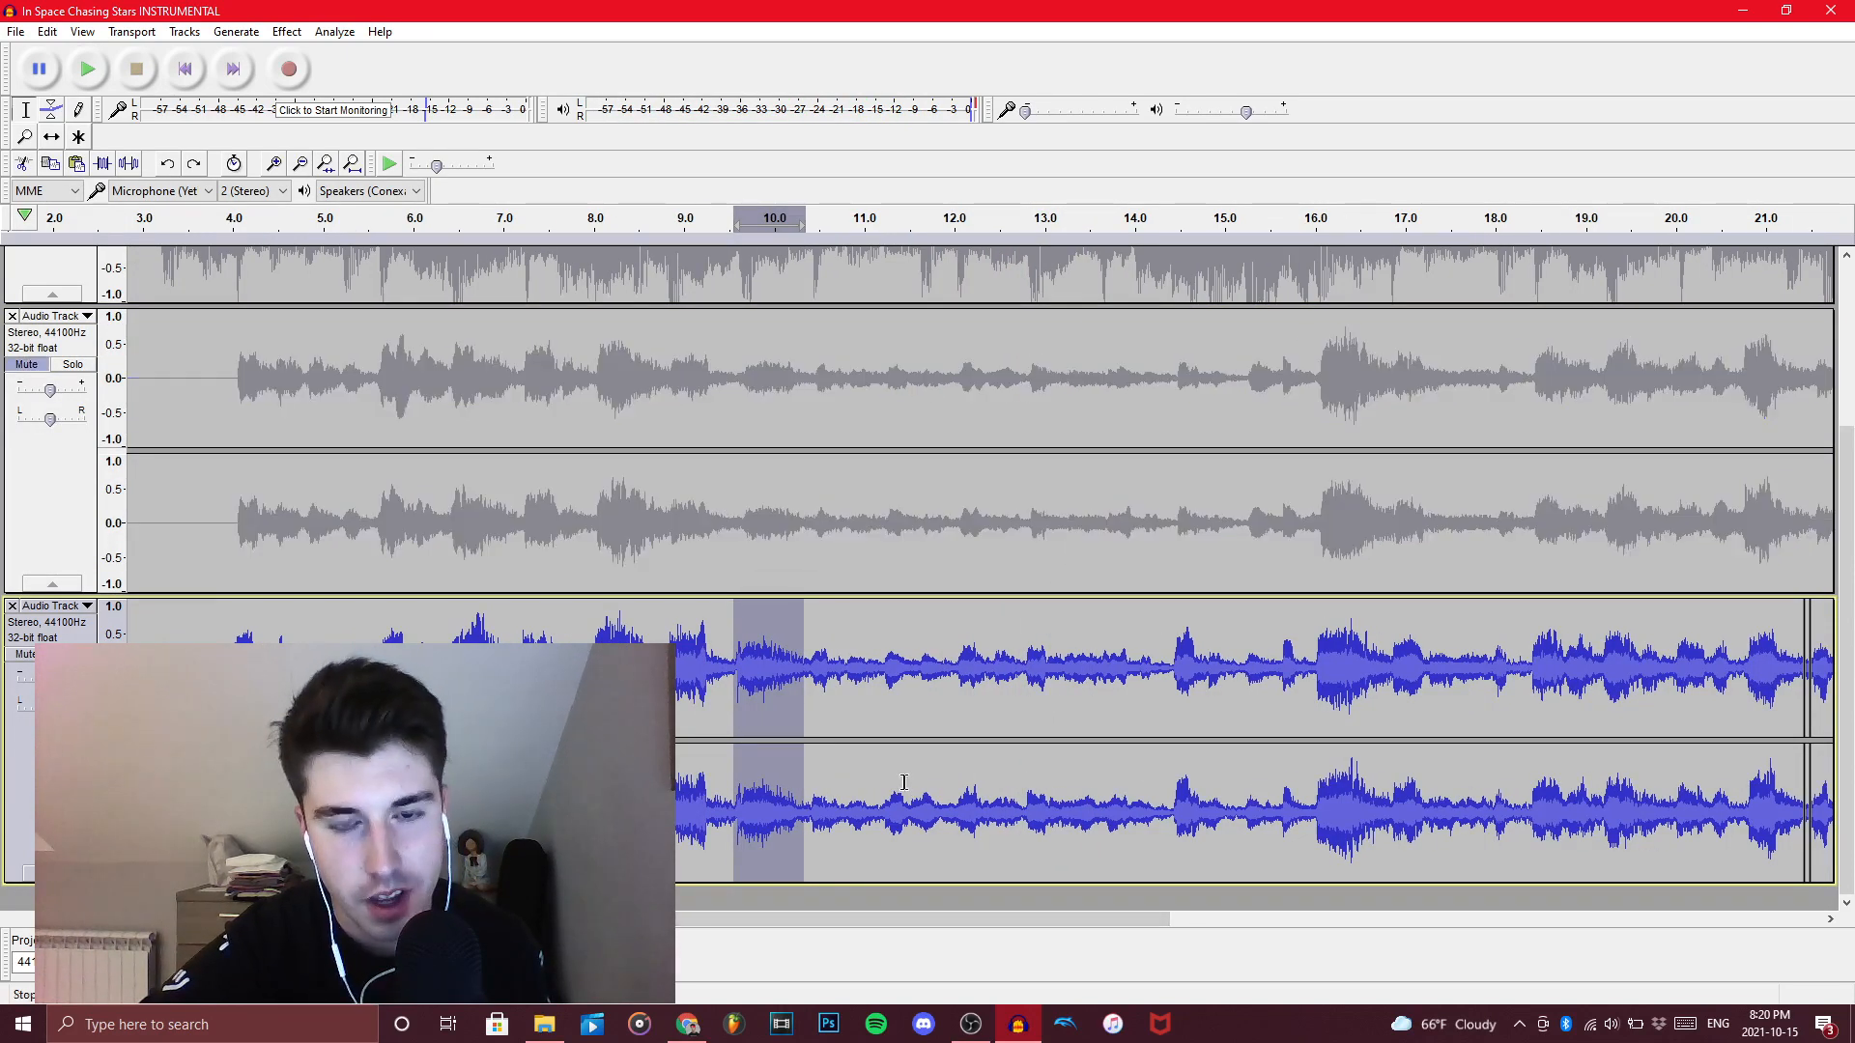
pyautogui.press('space')
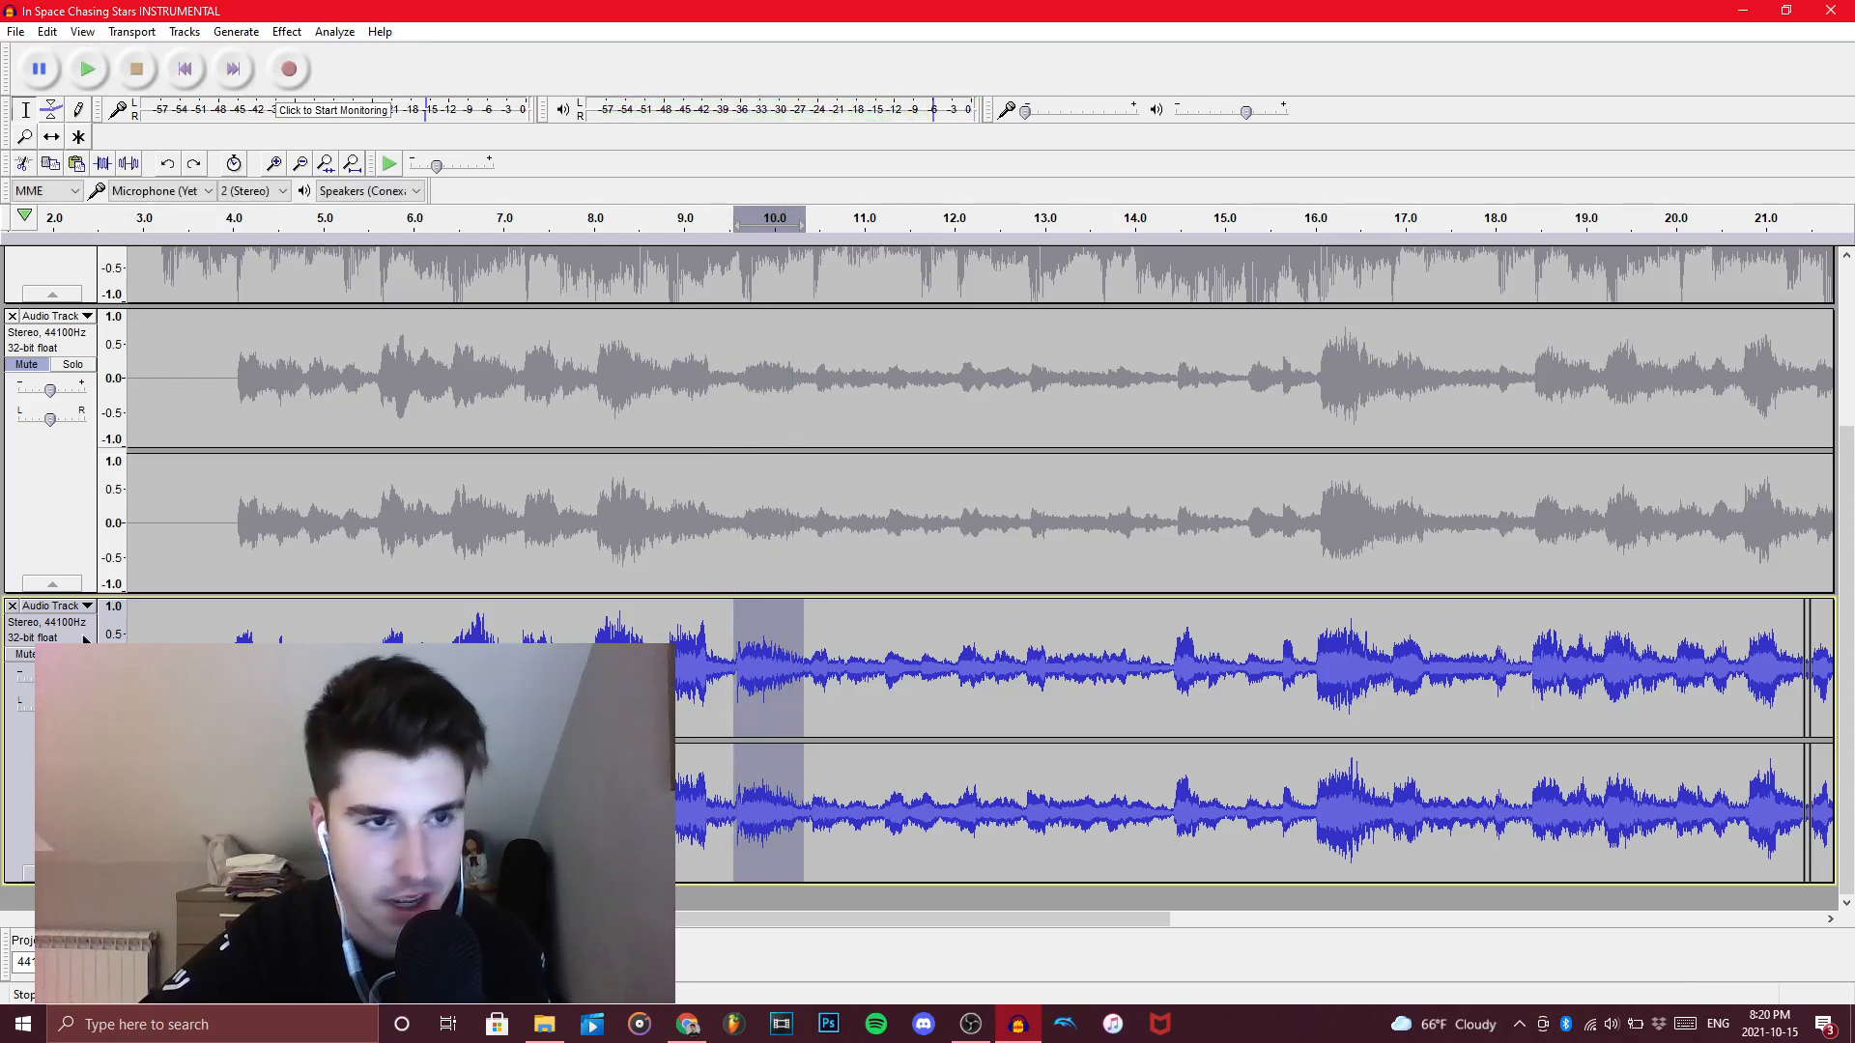
# Unmute all tracks and mute only the instrumental again
pyautogui.click(65, 753)
pyautogui.hotkey('ctrl', 'shift', 'u')
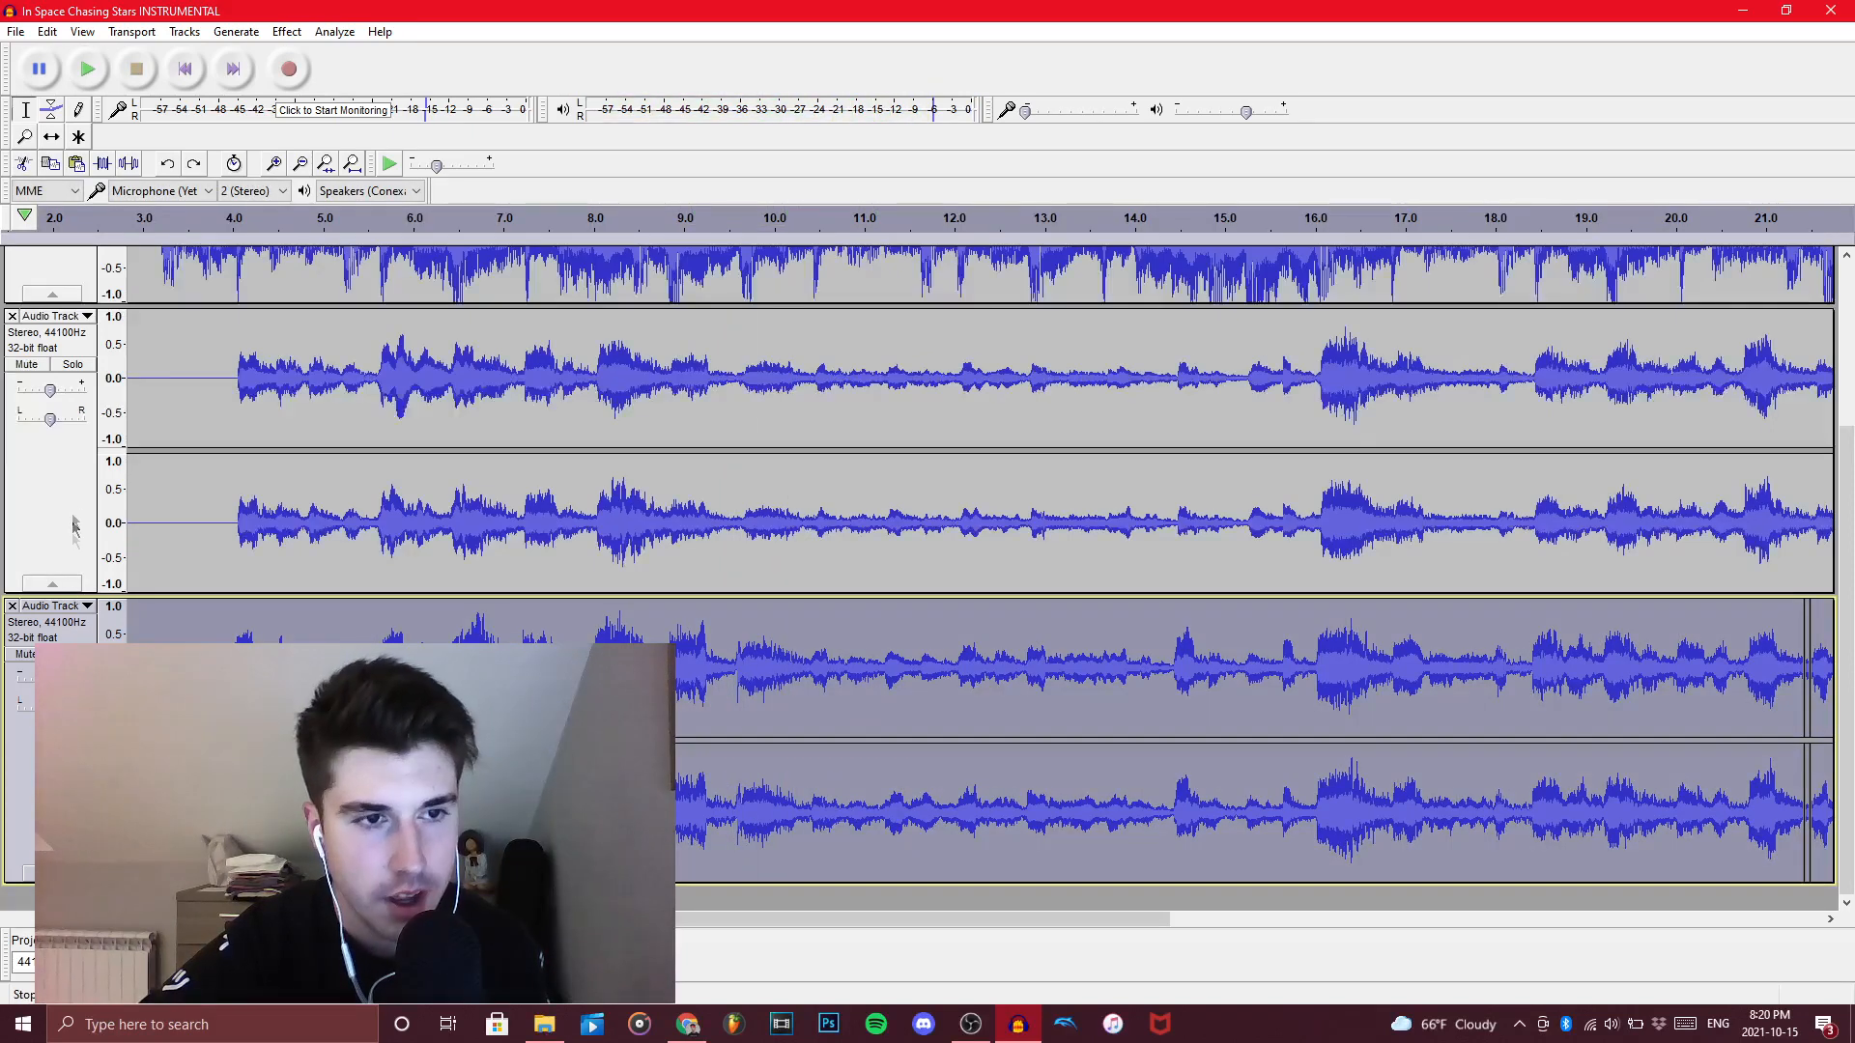
pyautogui.click(77, 488)
pyautogui.scroll(3, 468, 629)
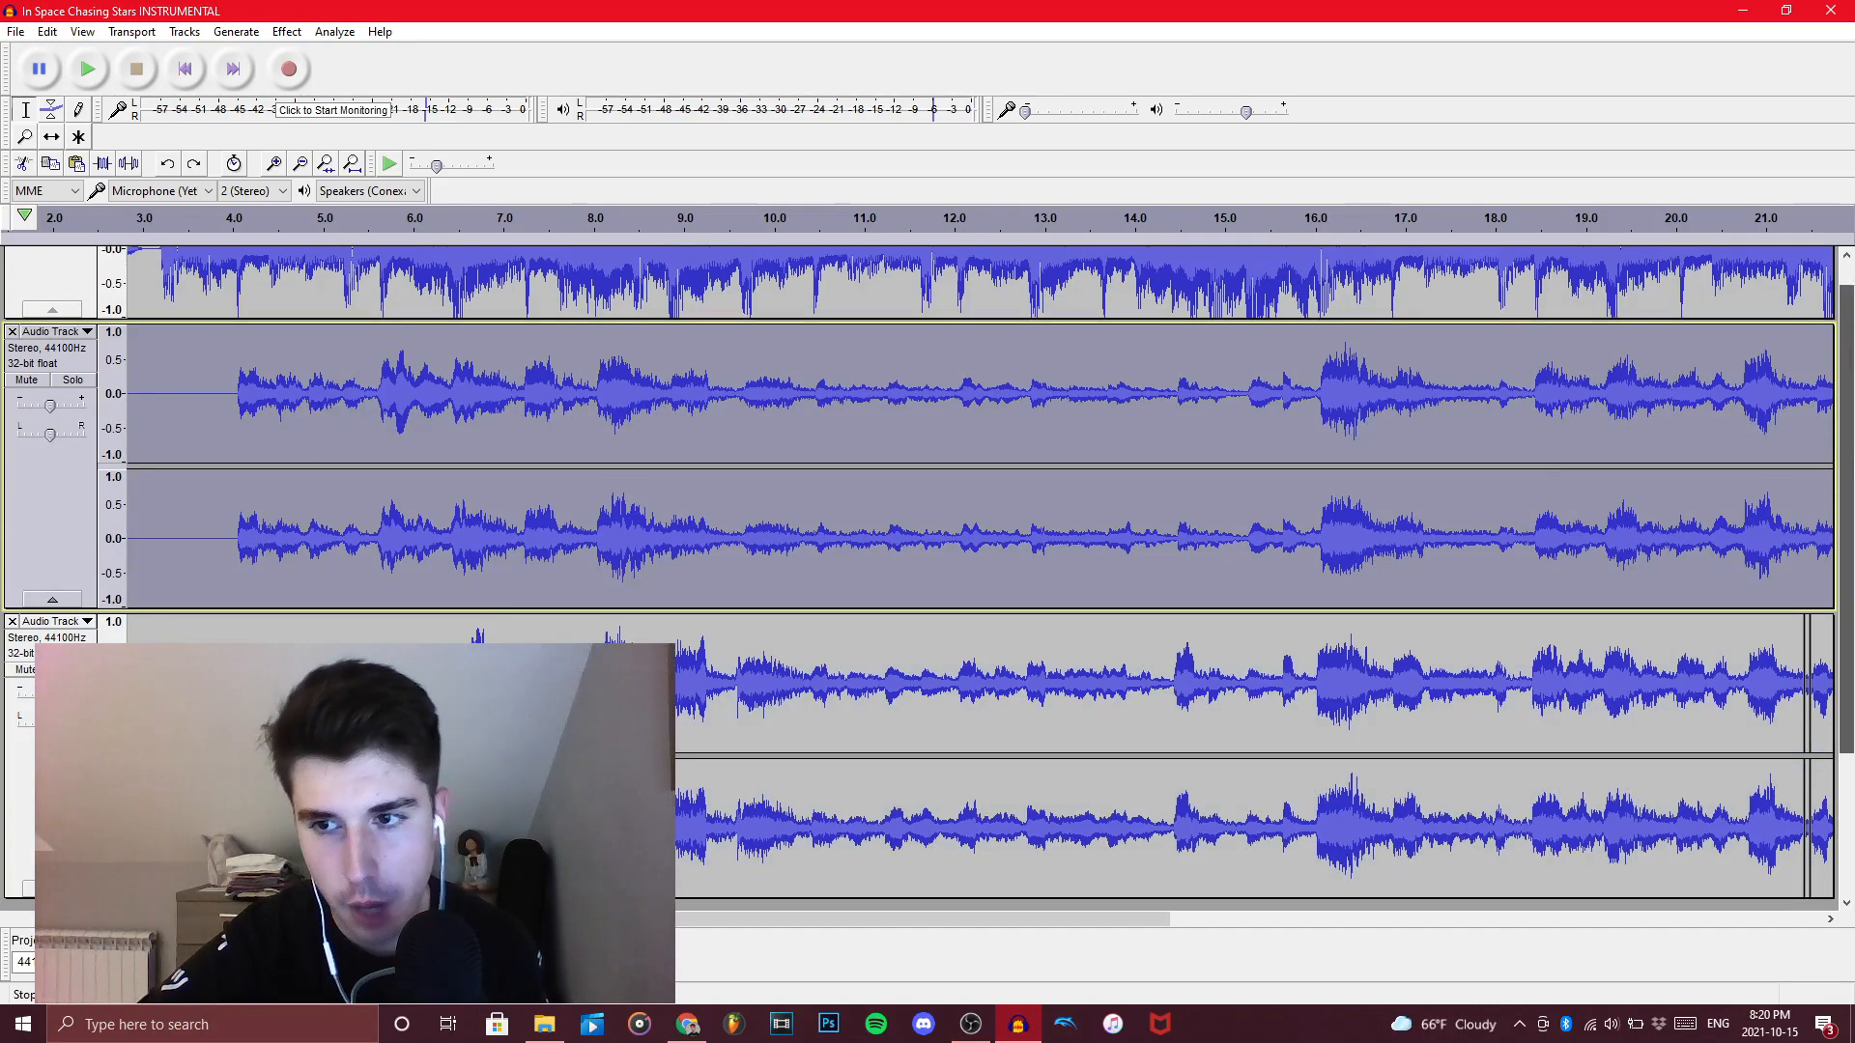
pyautogui.click(26, 276)
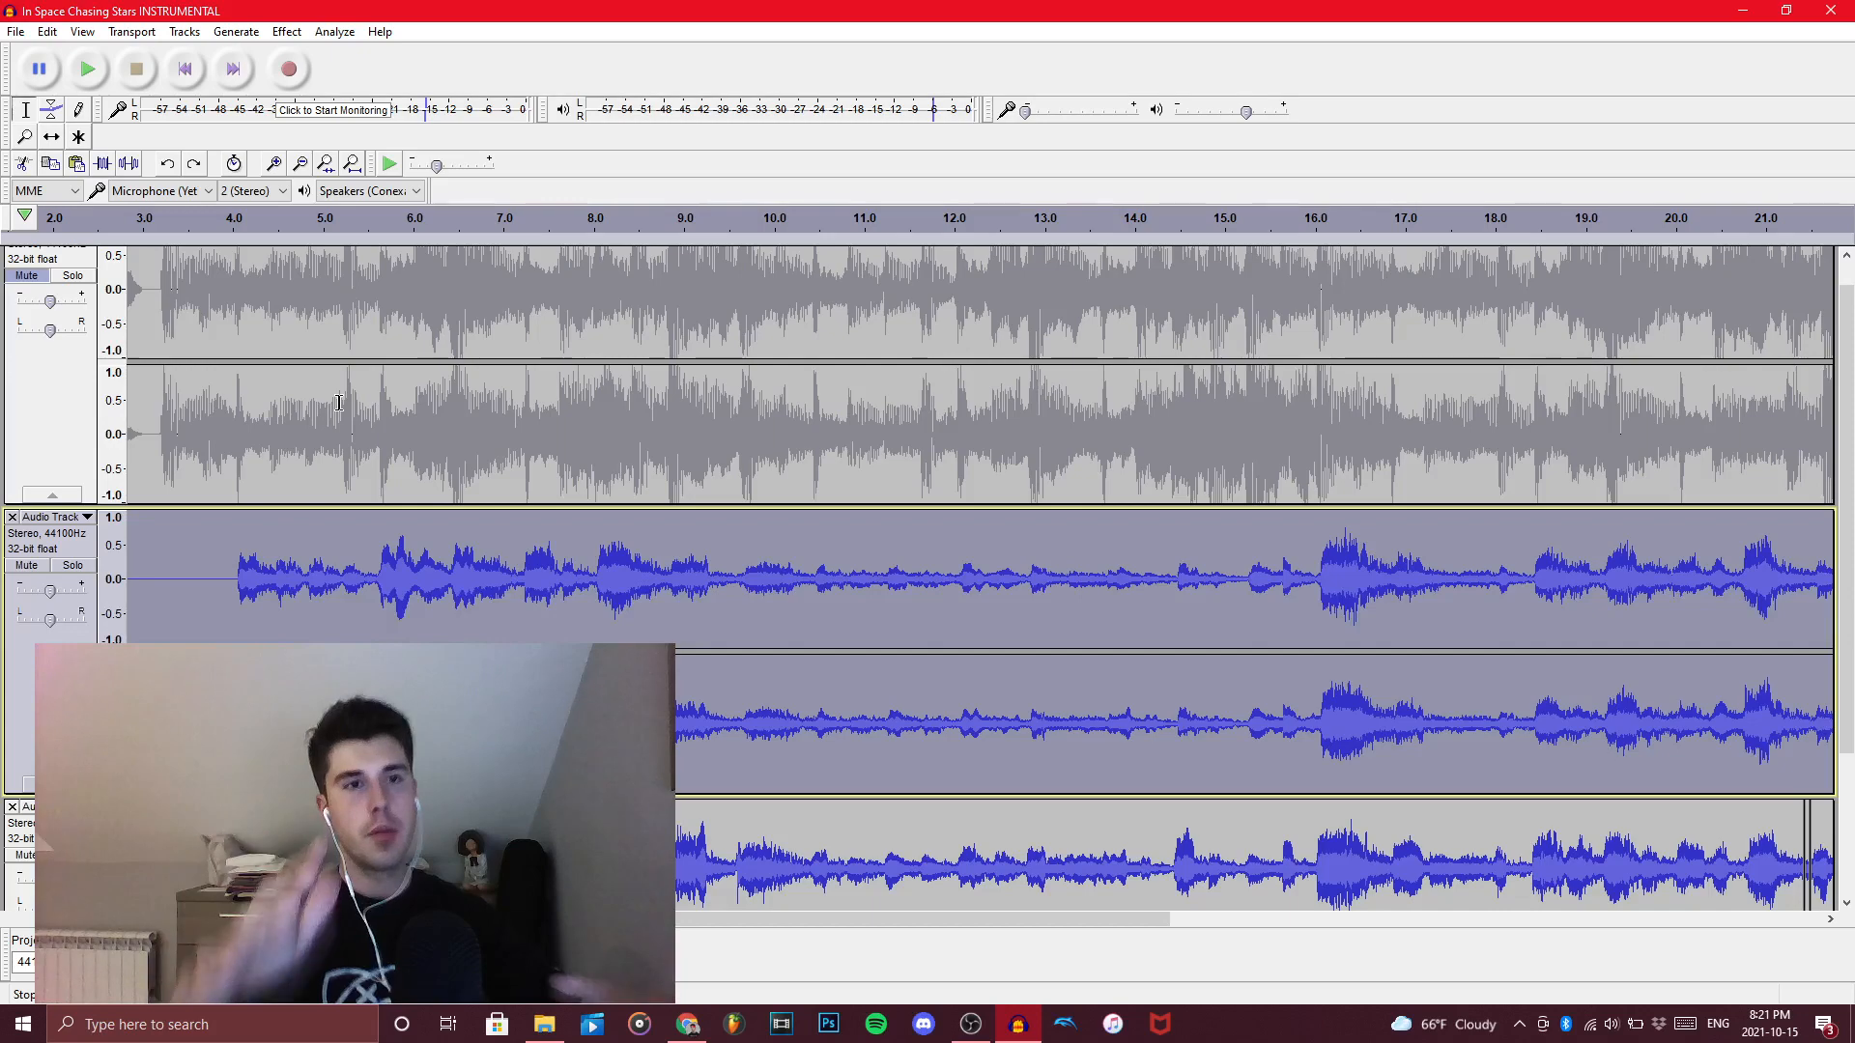
pyautogui.moveTo(1846, 665); pyautogui.dragTo(1824, 807)
pyautogui.click(1196, 695)
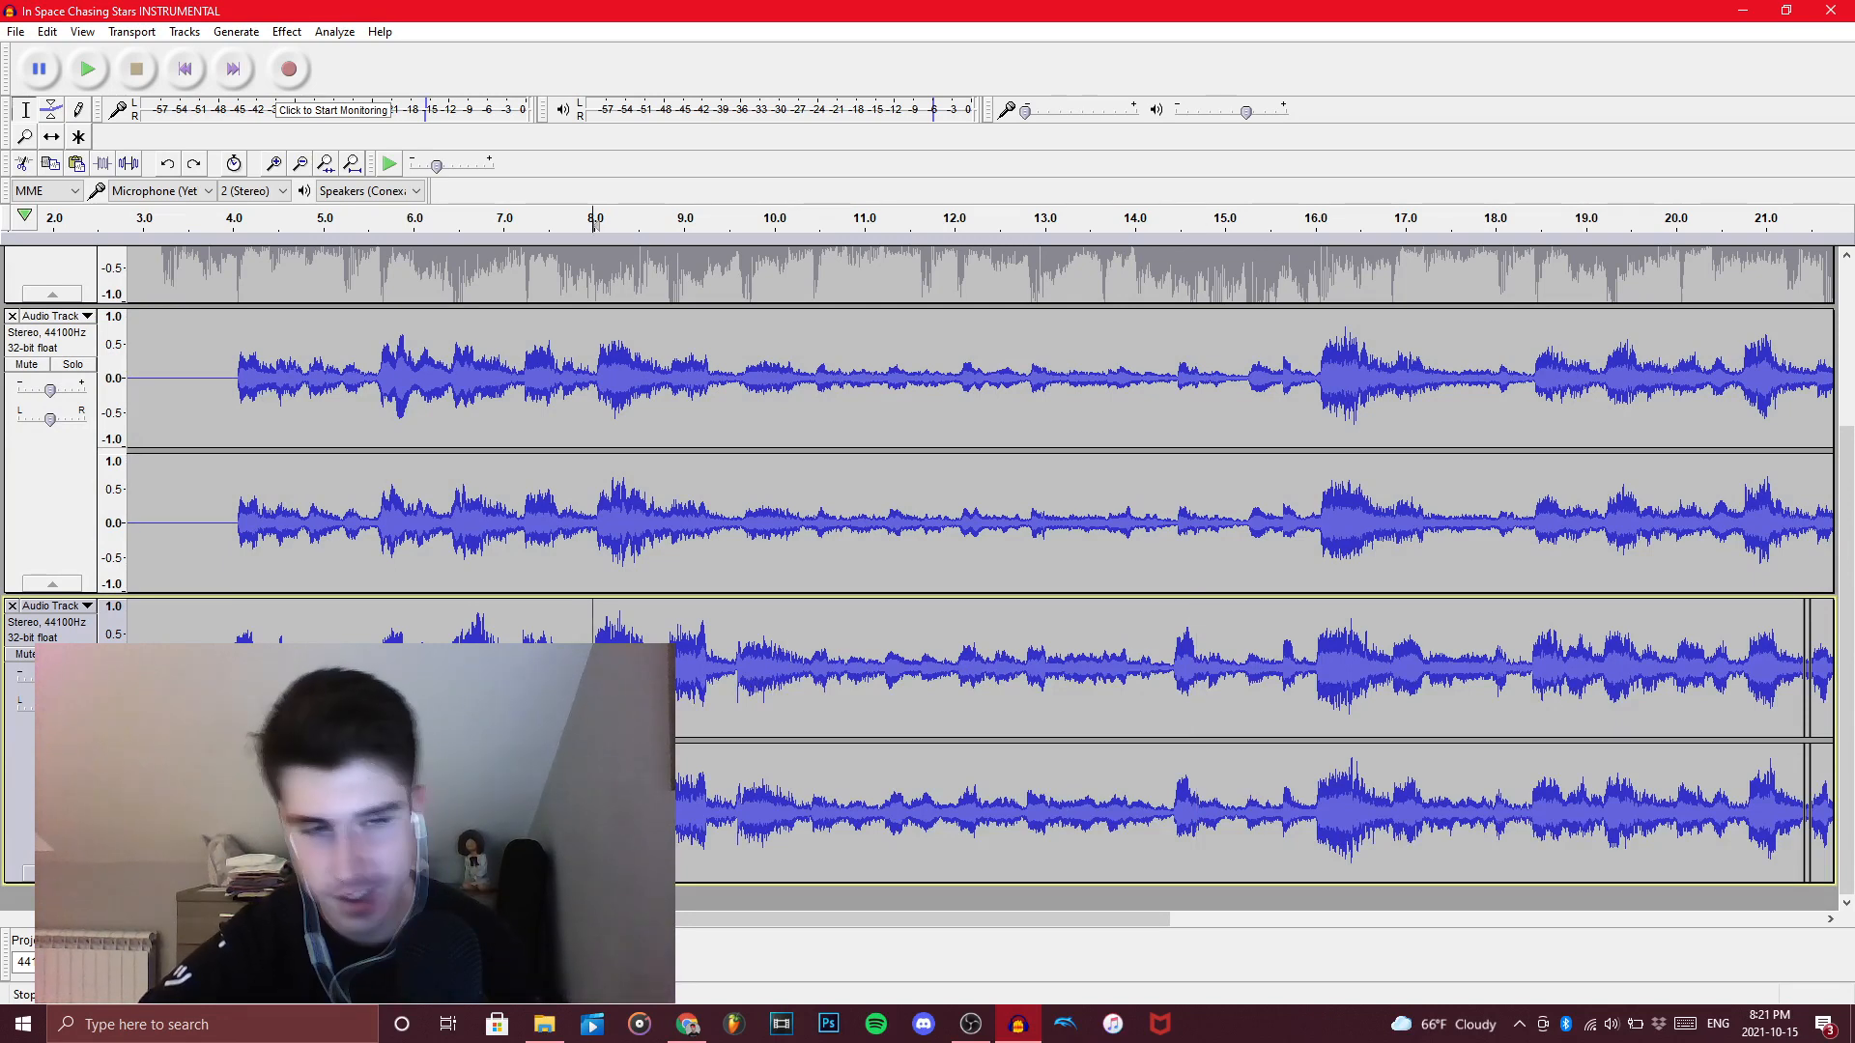
# Add a bouncing ball delay to both vocal tracks from about 3.8 s, with -10.70 dB per echo, 0.750 s delay time and 3 echoes
pyautogui.click(223, 386)
pyautogui.moveTo(217, 384); pyautogui.dragTo(1848, 991)
pyautogui.moveTo(1850, 992); pyautogui.dragTo(1833, 860)
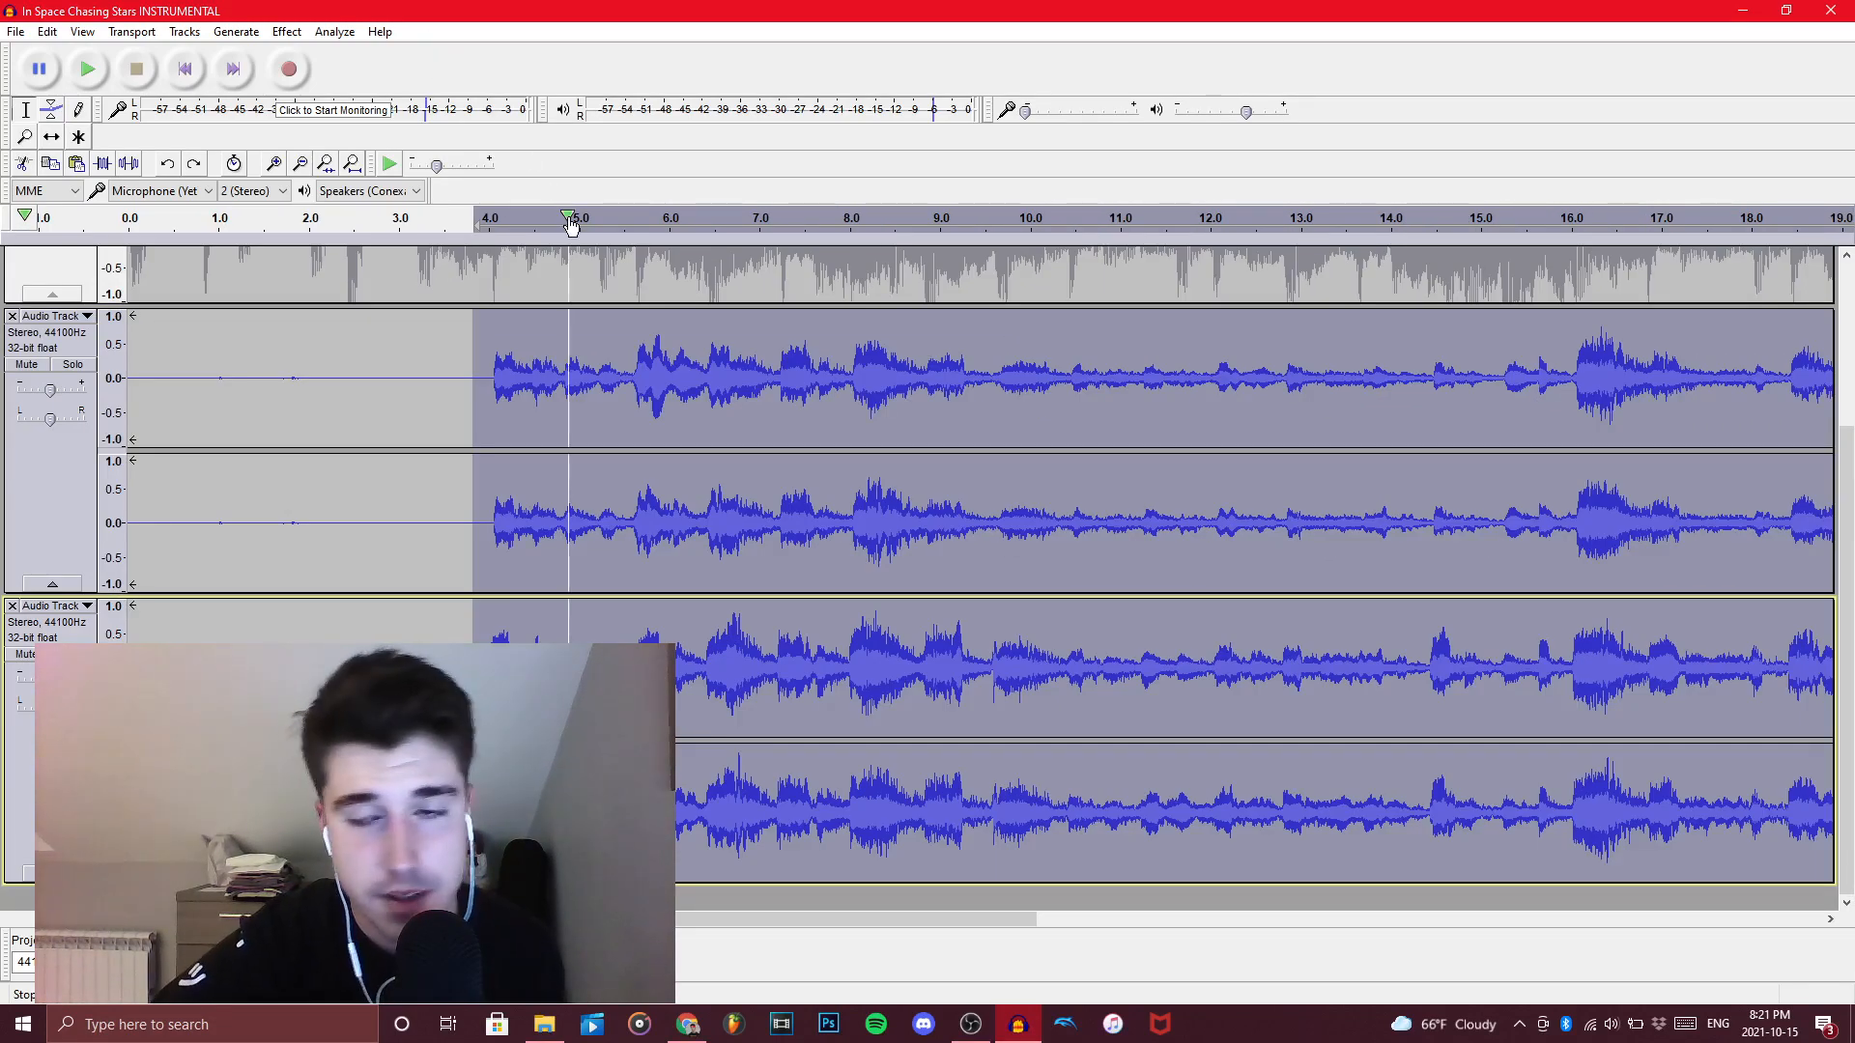
pyautogui.hotkey('alt', 'c')
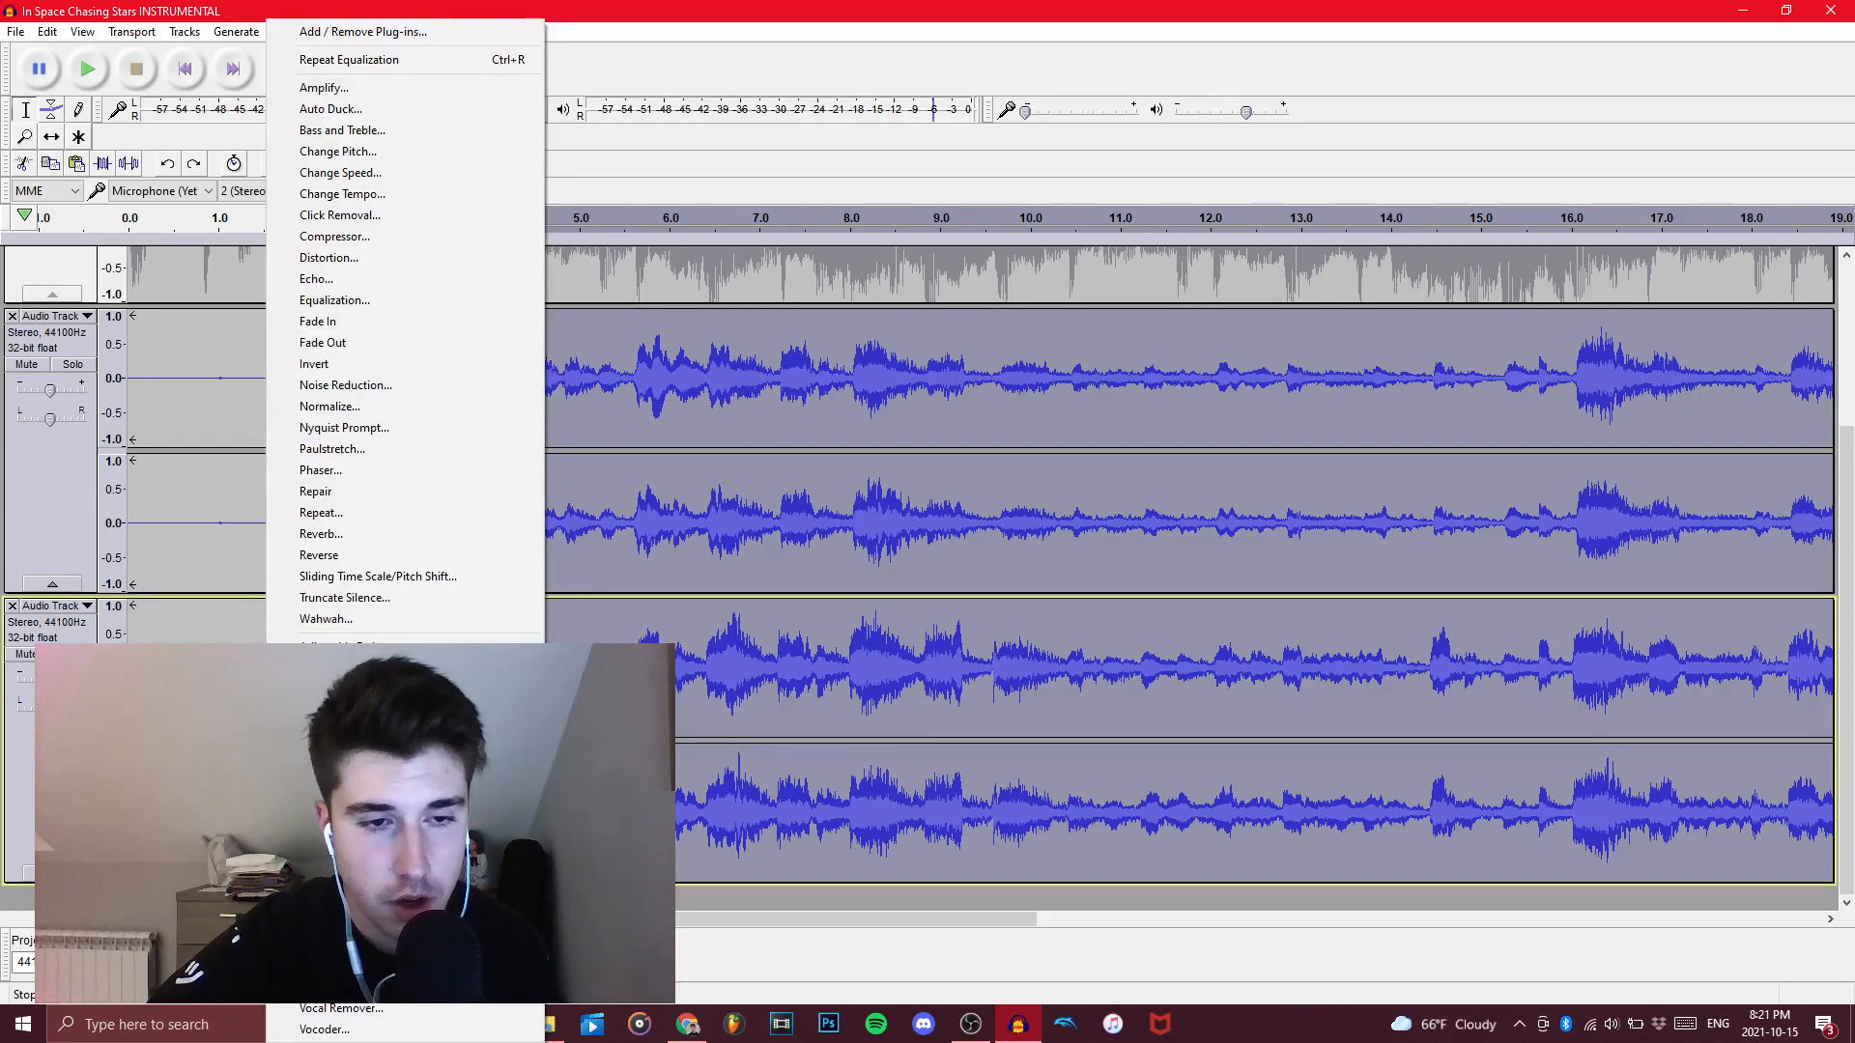
pyautogui.click(367, 731)
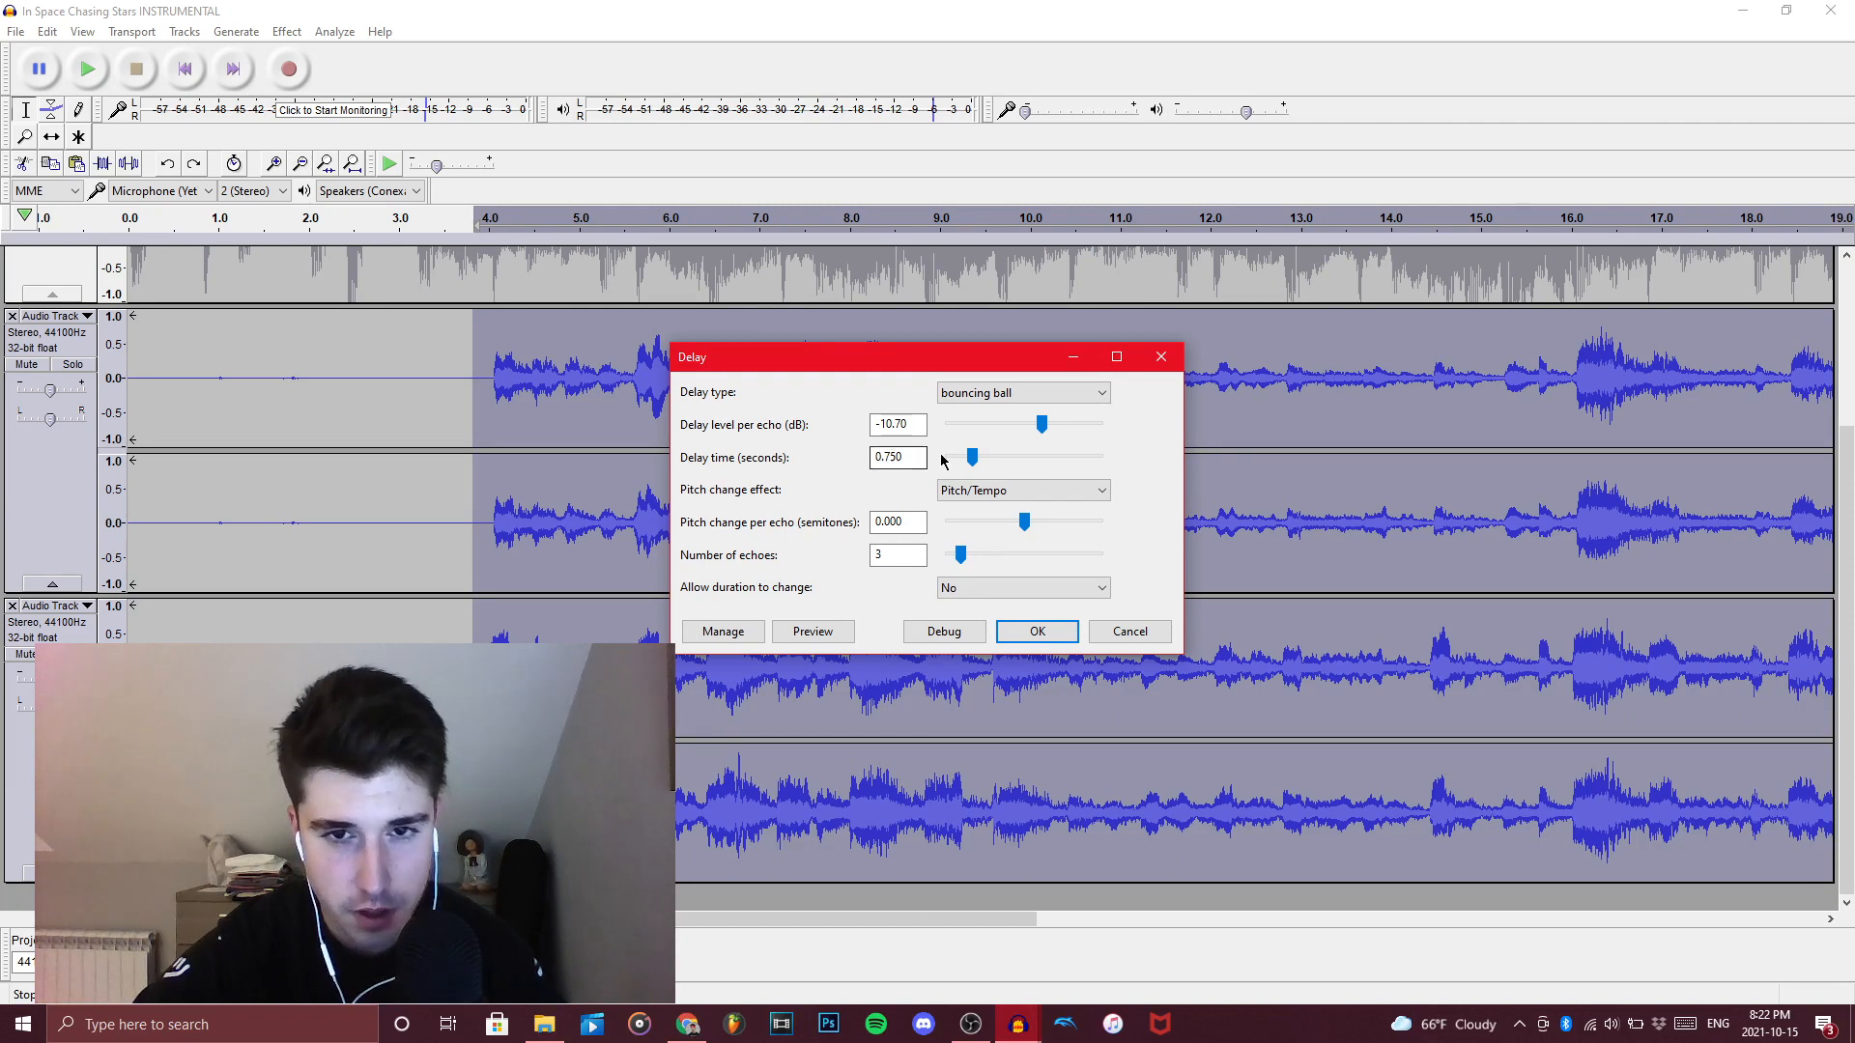
pyautogui.click(1117, 631)
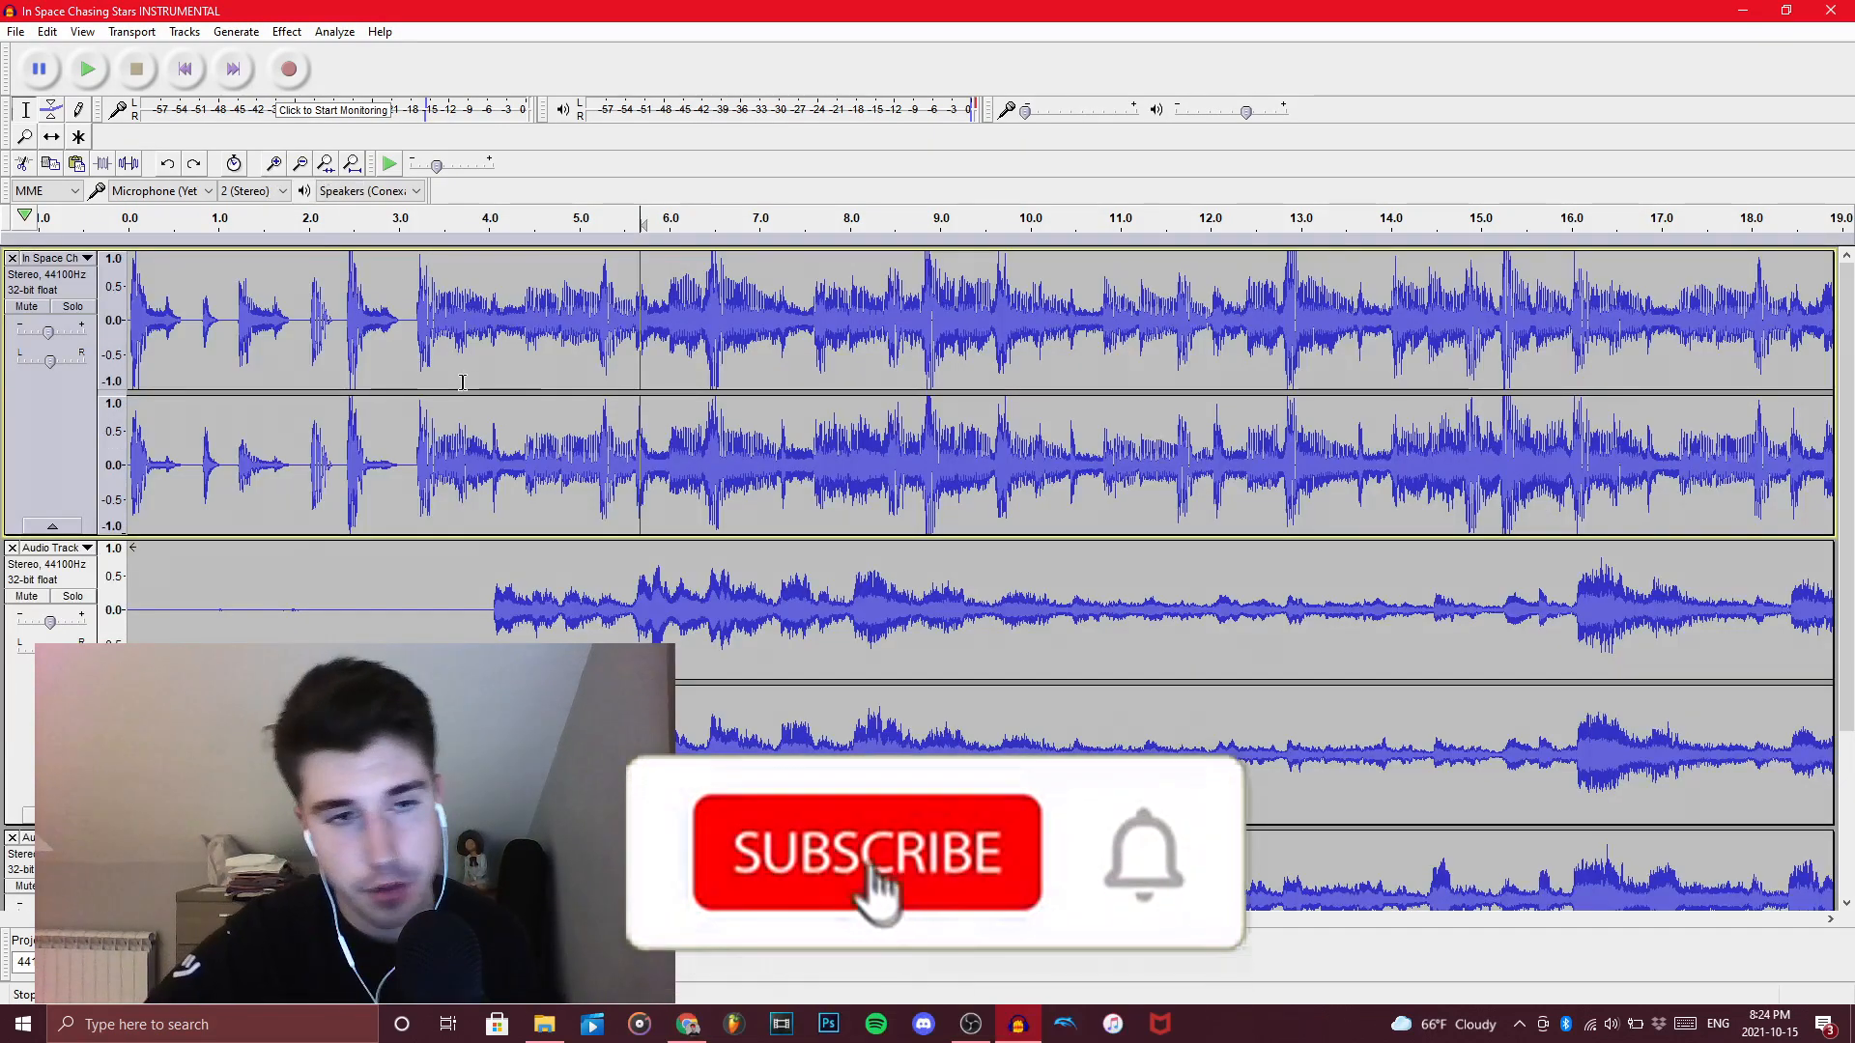
# Try an equalization curve on the whole instrumental that lowers about 250 Hz to 2.5 kHz by about 6 dB, then discard it
pyautogui.click(503, 345)
pyautogui.doubleClick(486, 345)
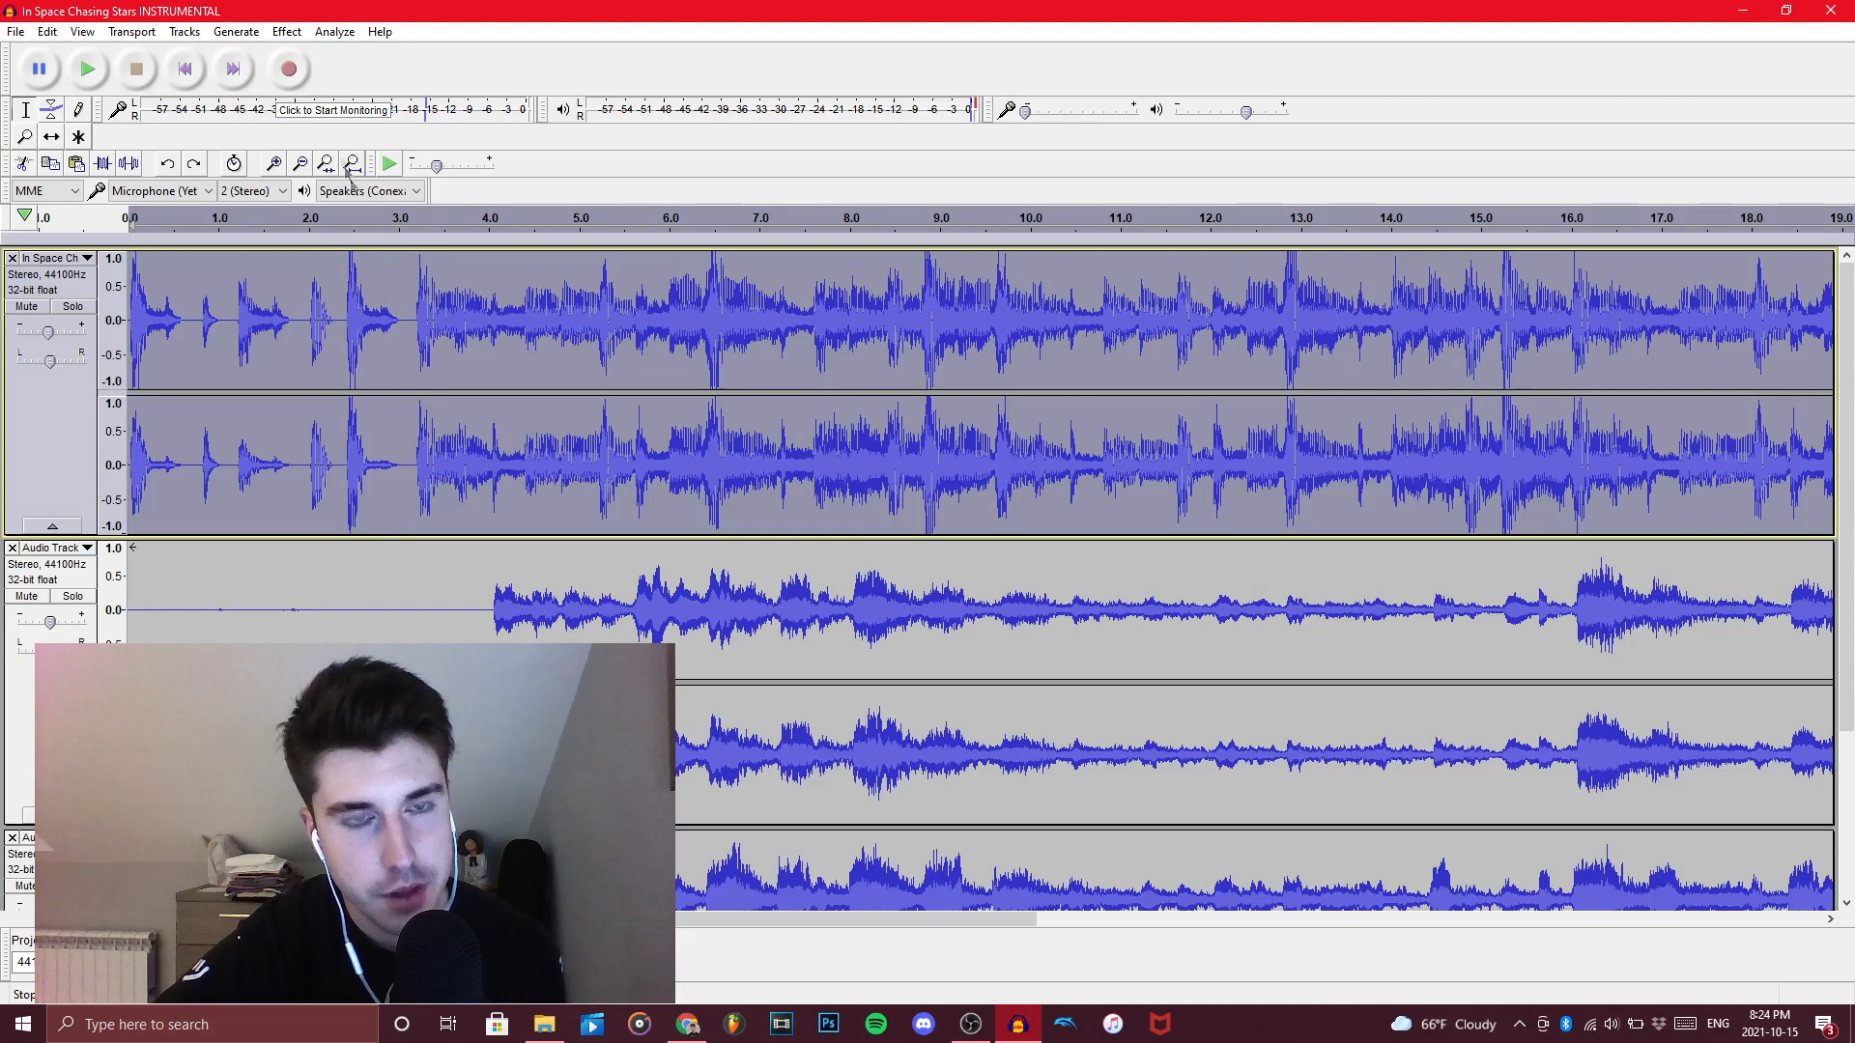
pyautogui.click(286, 32)
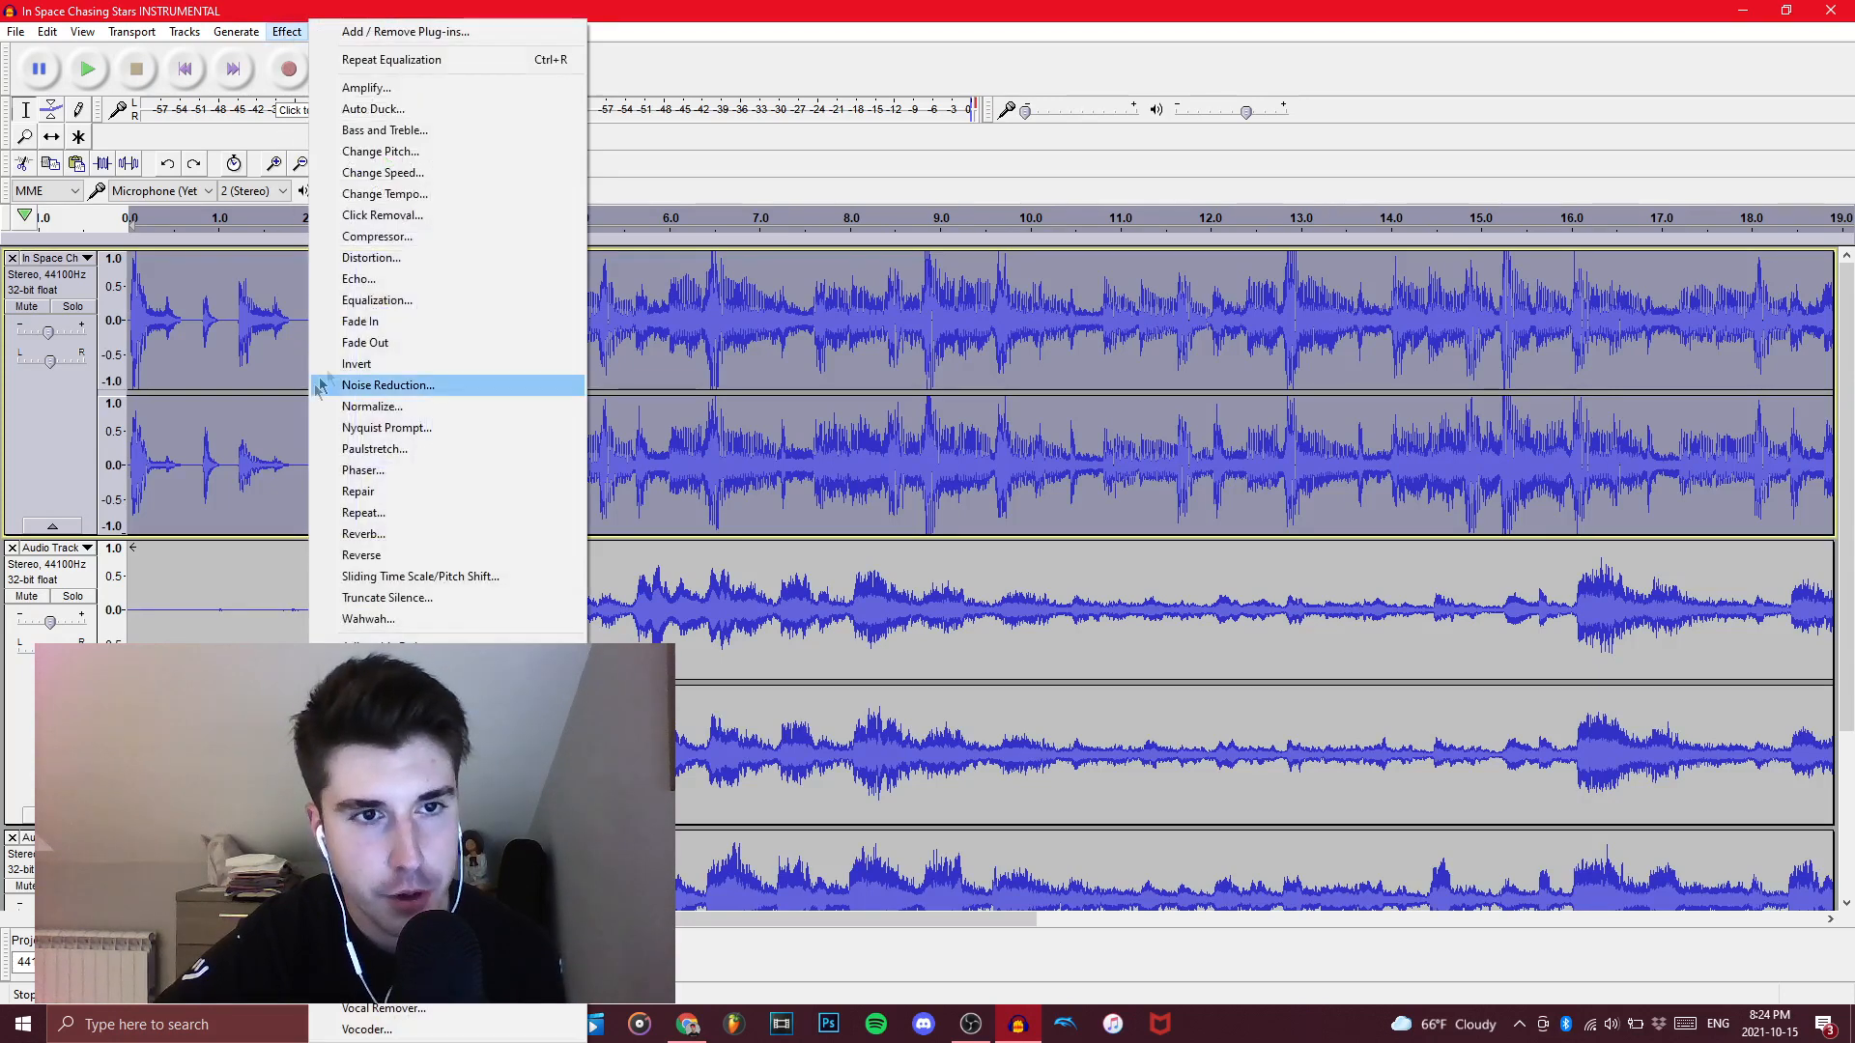
pyautogui.click(398, 304)
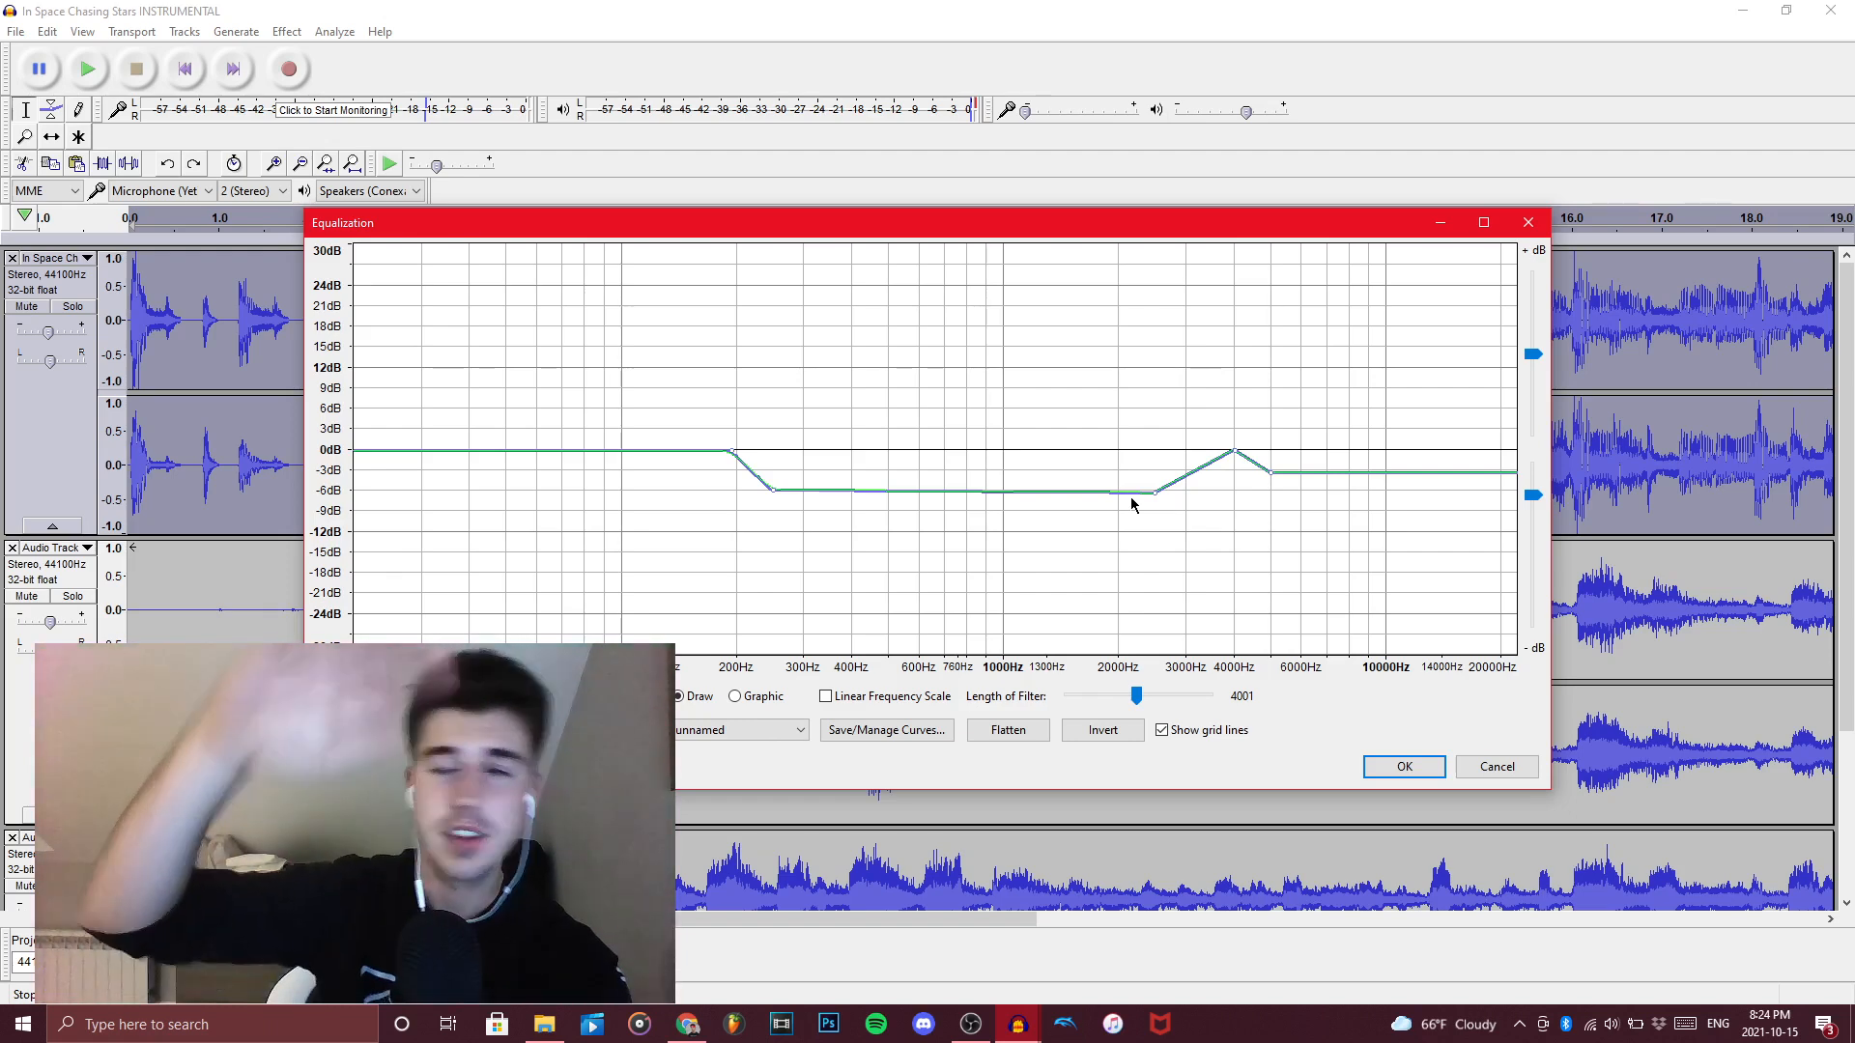
pyautogui.click(1496, 766)
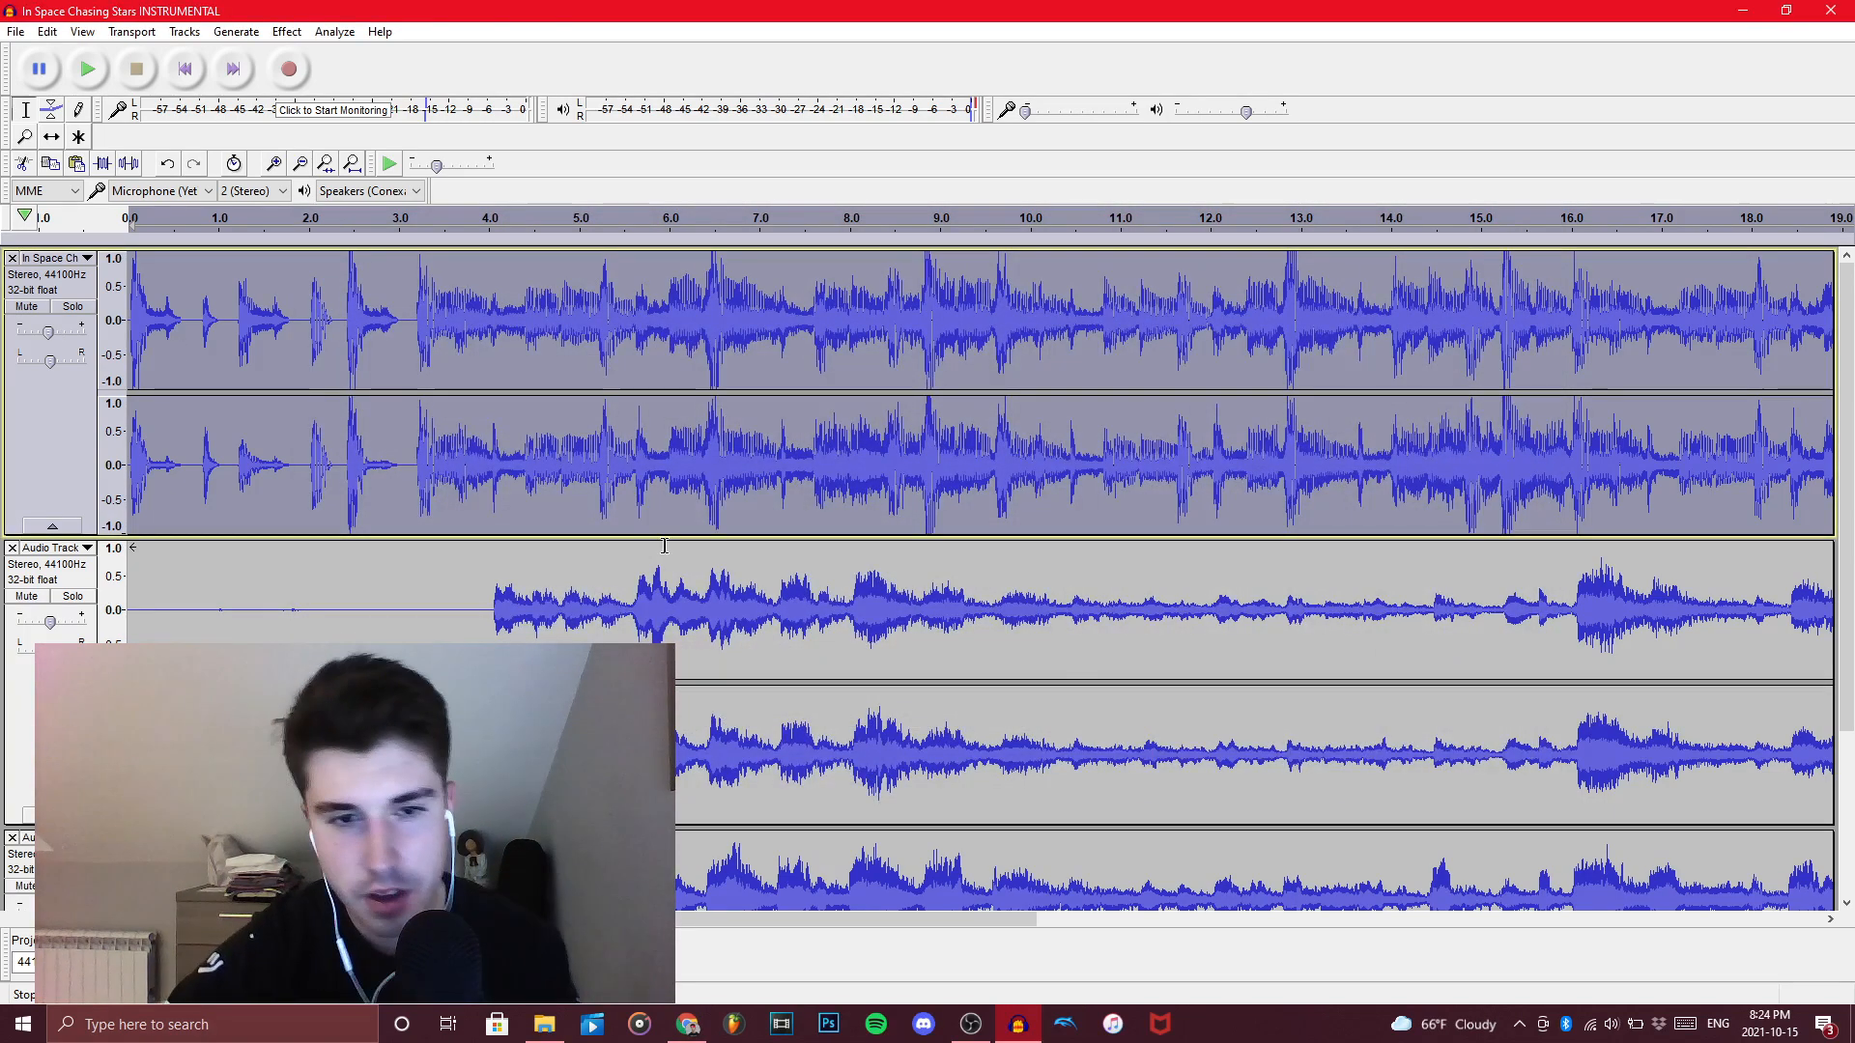
pyautogui.click(481, 507)
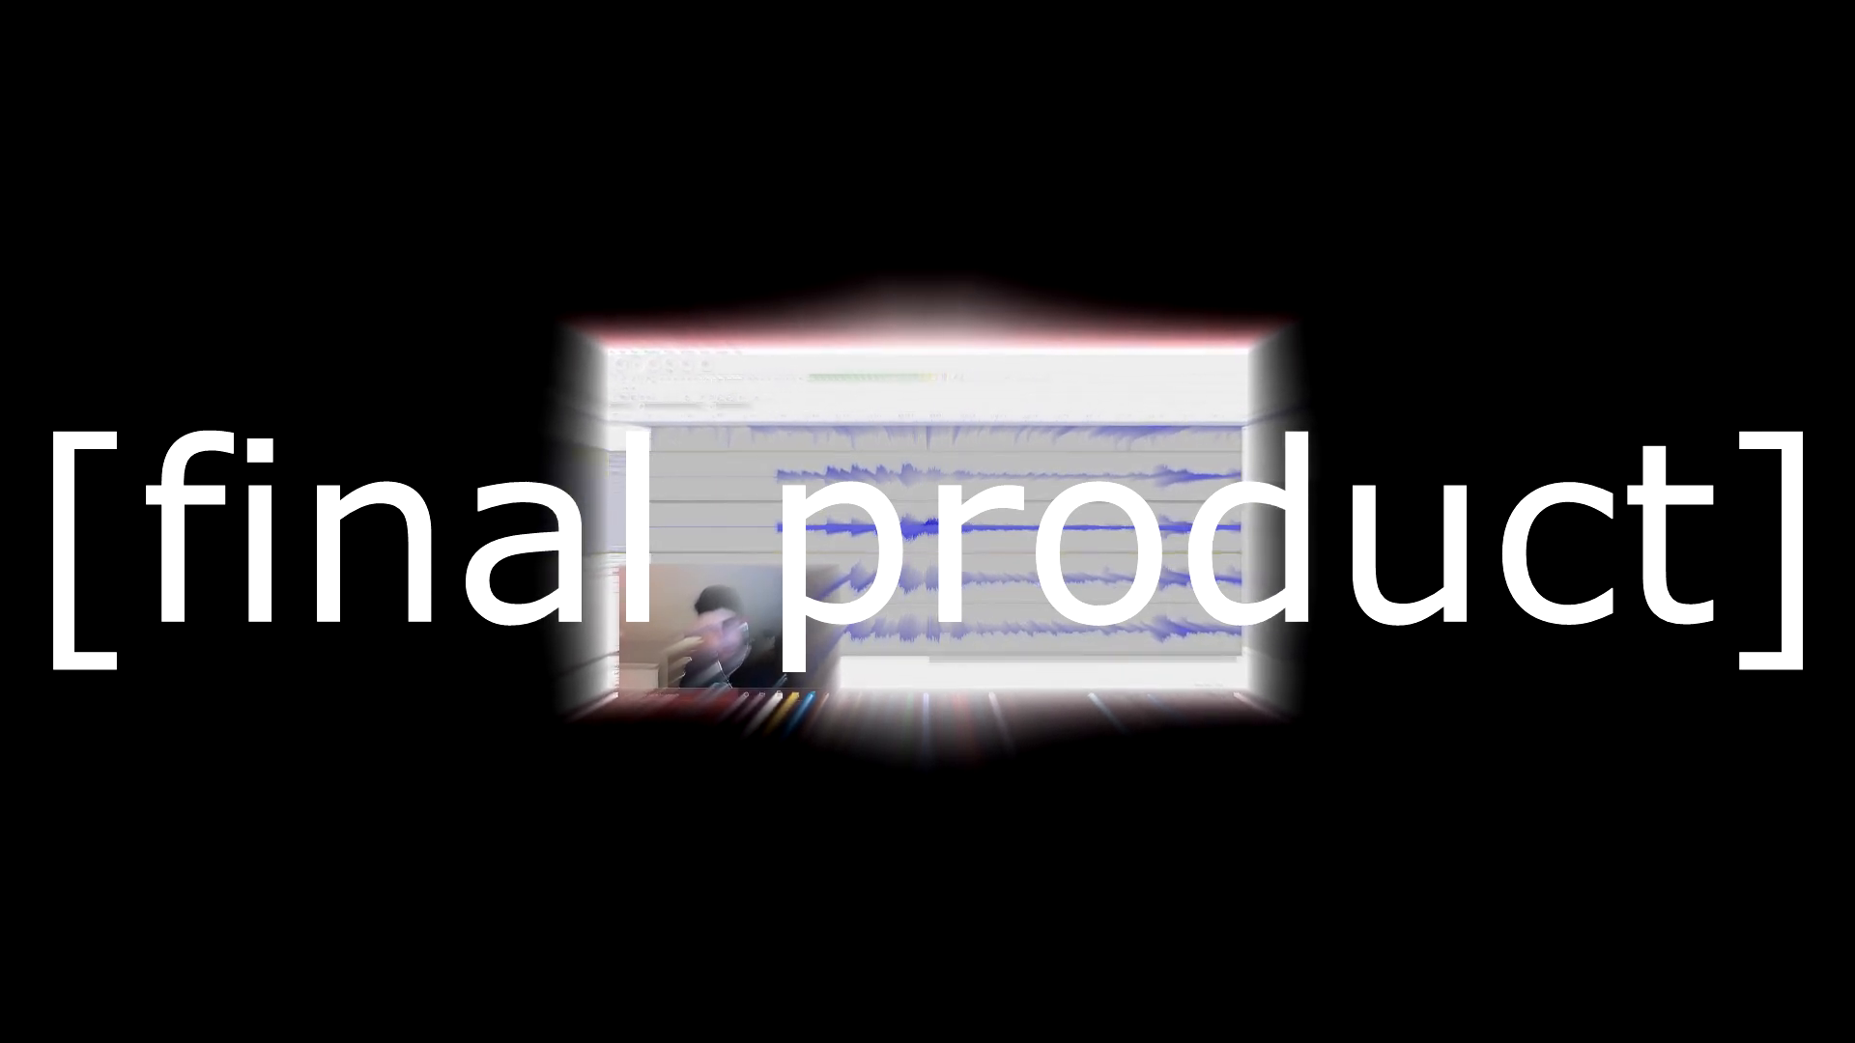
# Try Auto-Tune Evo on the upper vocal track with a Retune Speed of 54 and close it without applying
pyautogui.moveTo(737, 906); pyautogui.dragTo(392, 908)
pyautogui.moveTo(321, 580); pyautogui.dragTo(1852, 642)
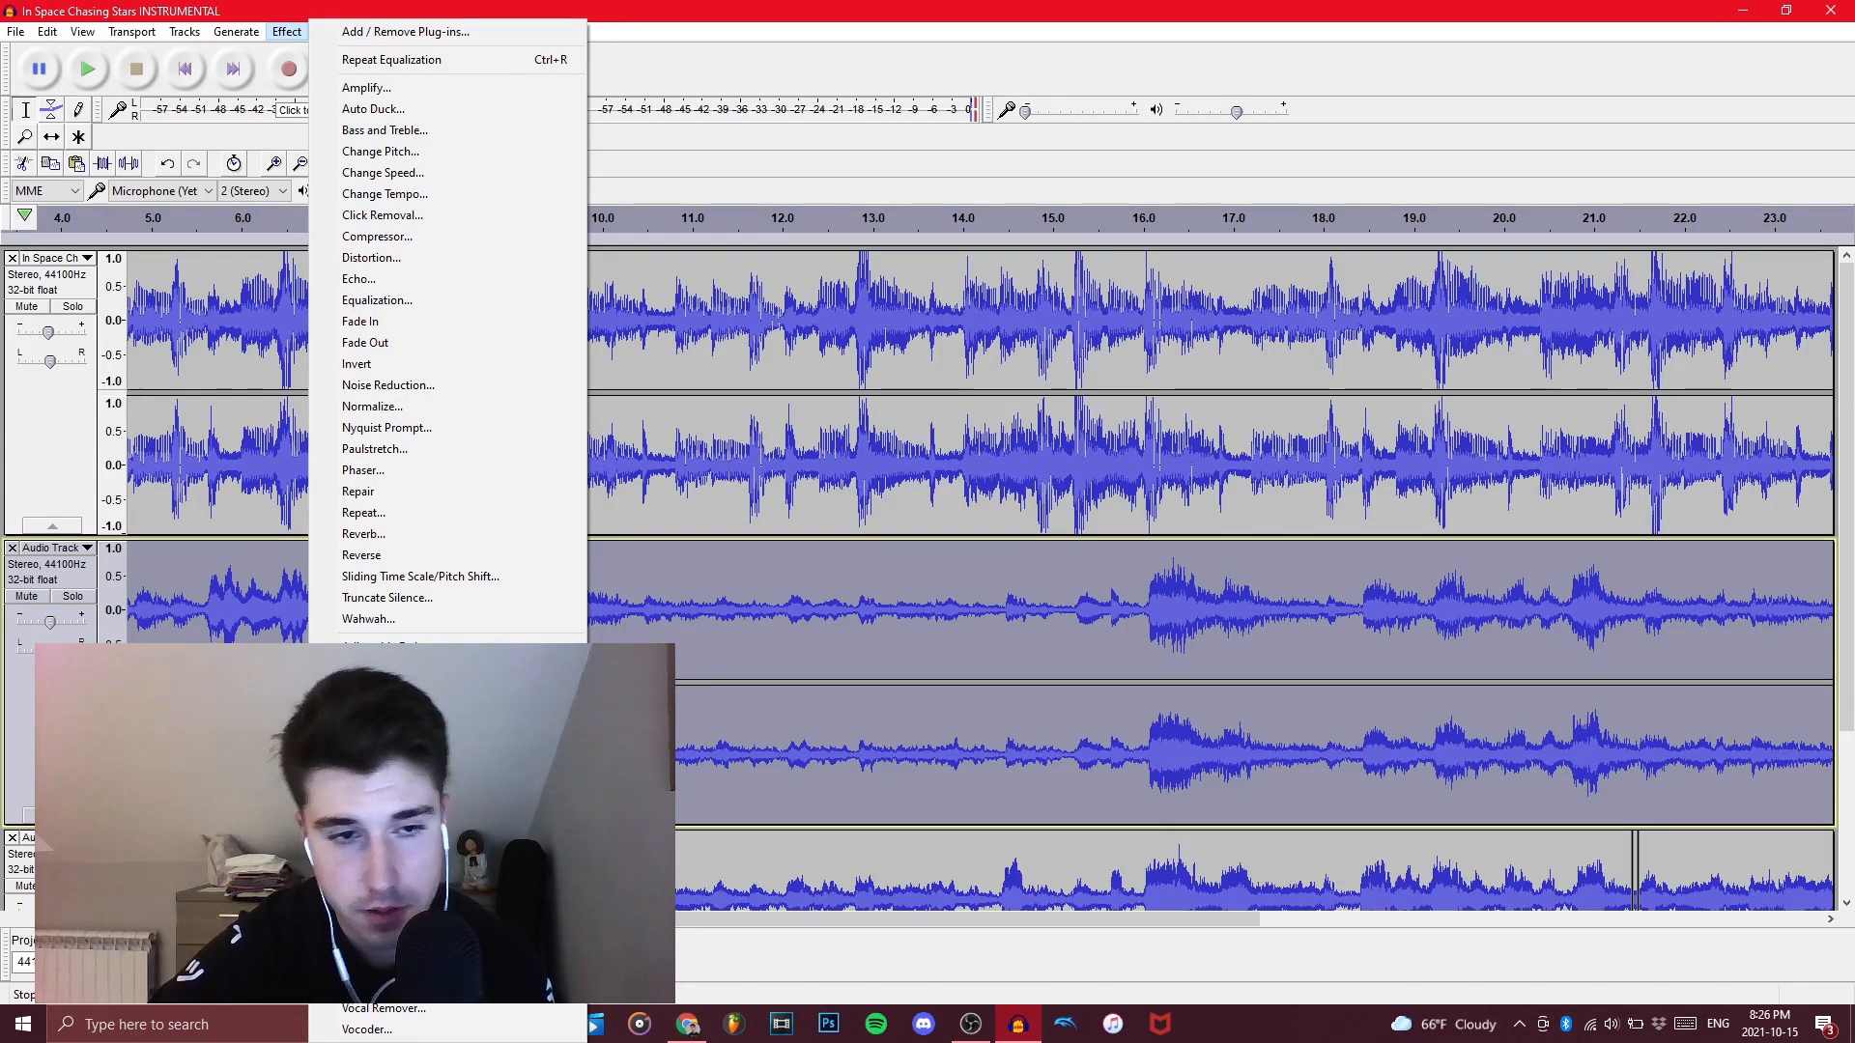
pyautogui.click(398, 669)
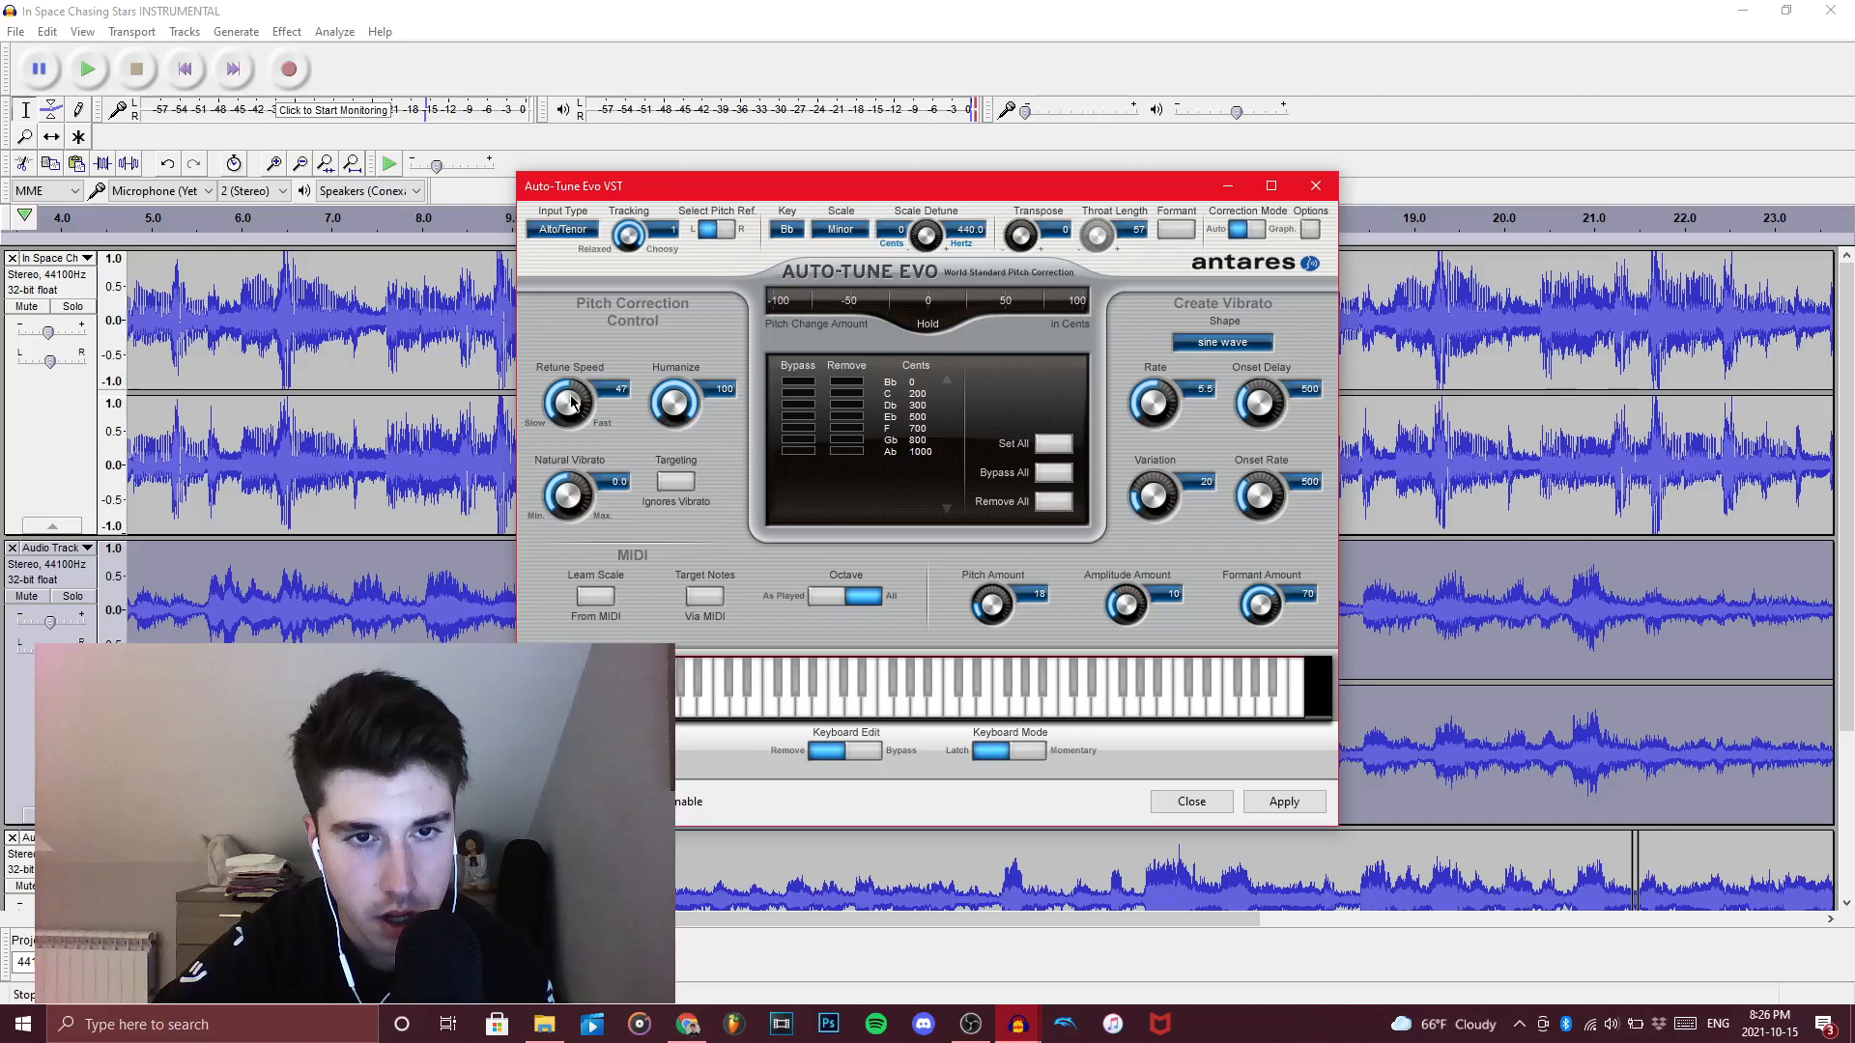
pyautogui.moveTo(583, 413); pyautogui.dragTo(580, 411)
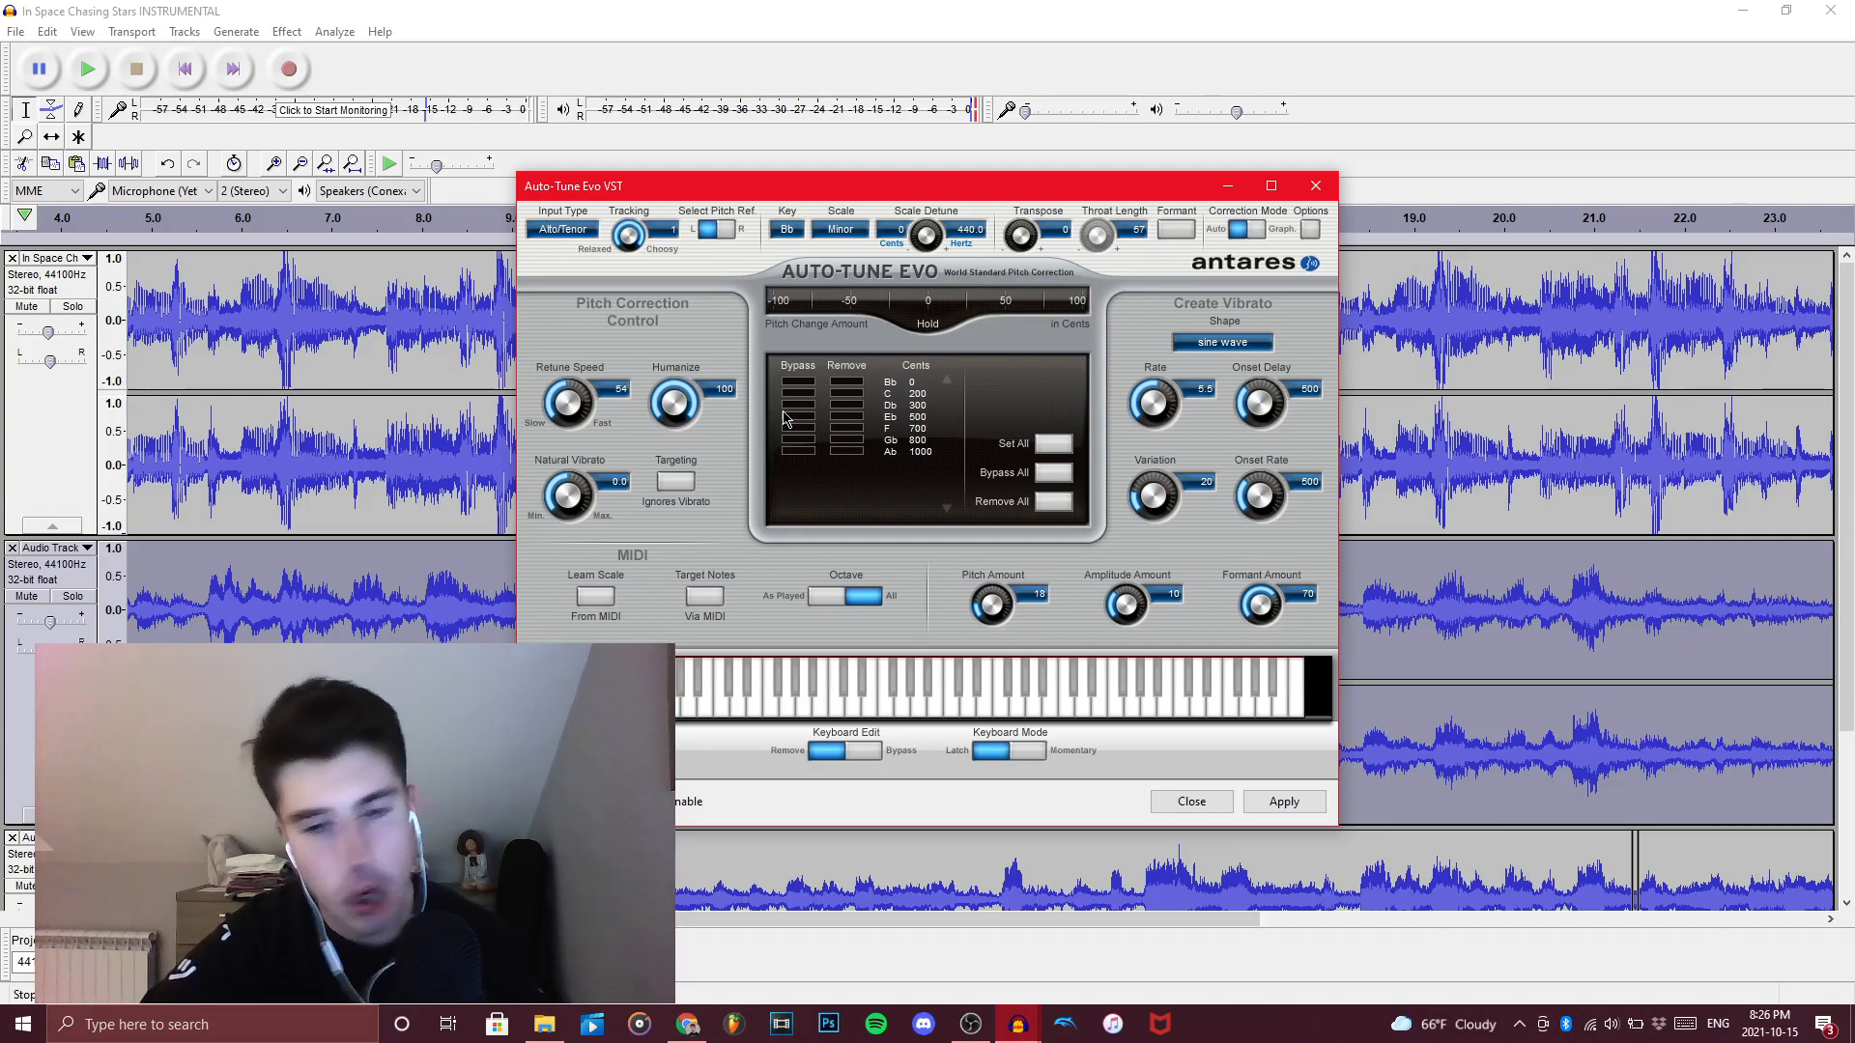
pyautogui.click(1191, 802)
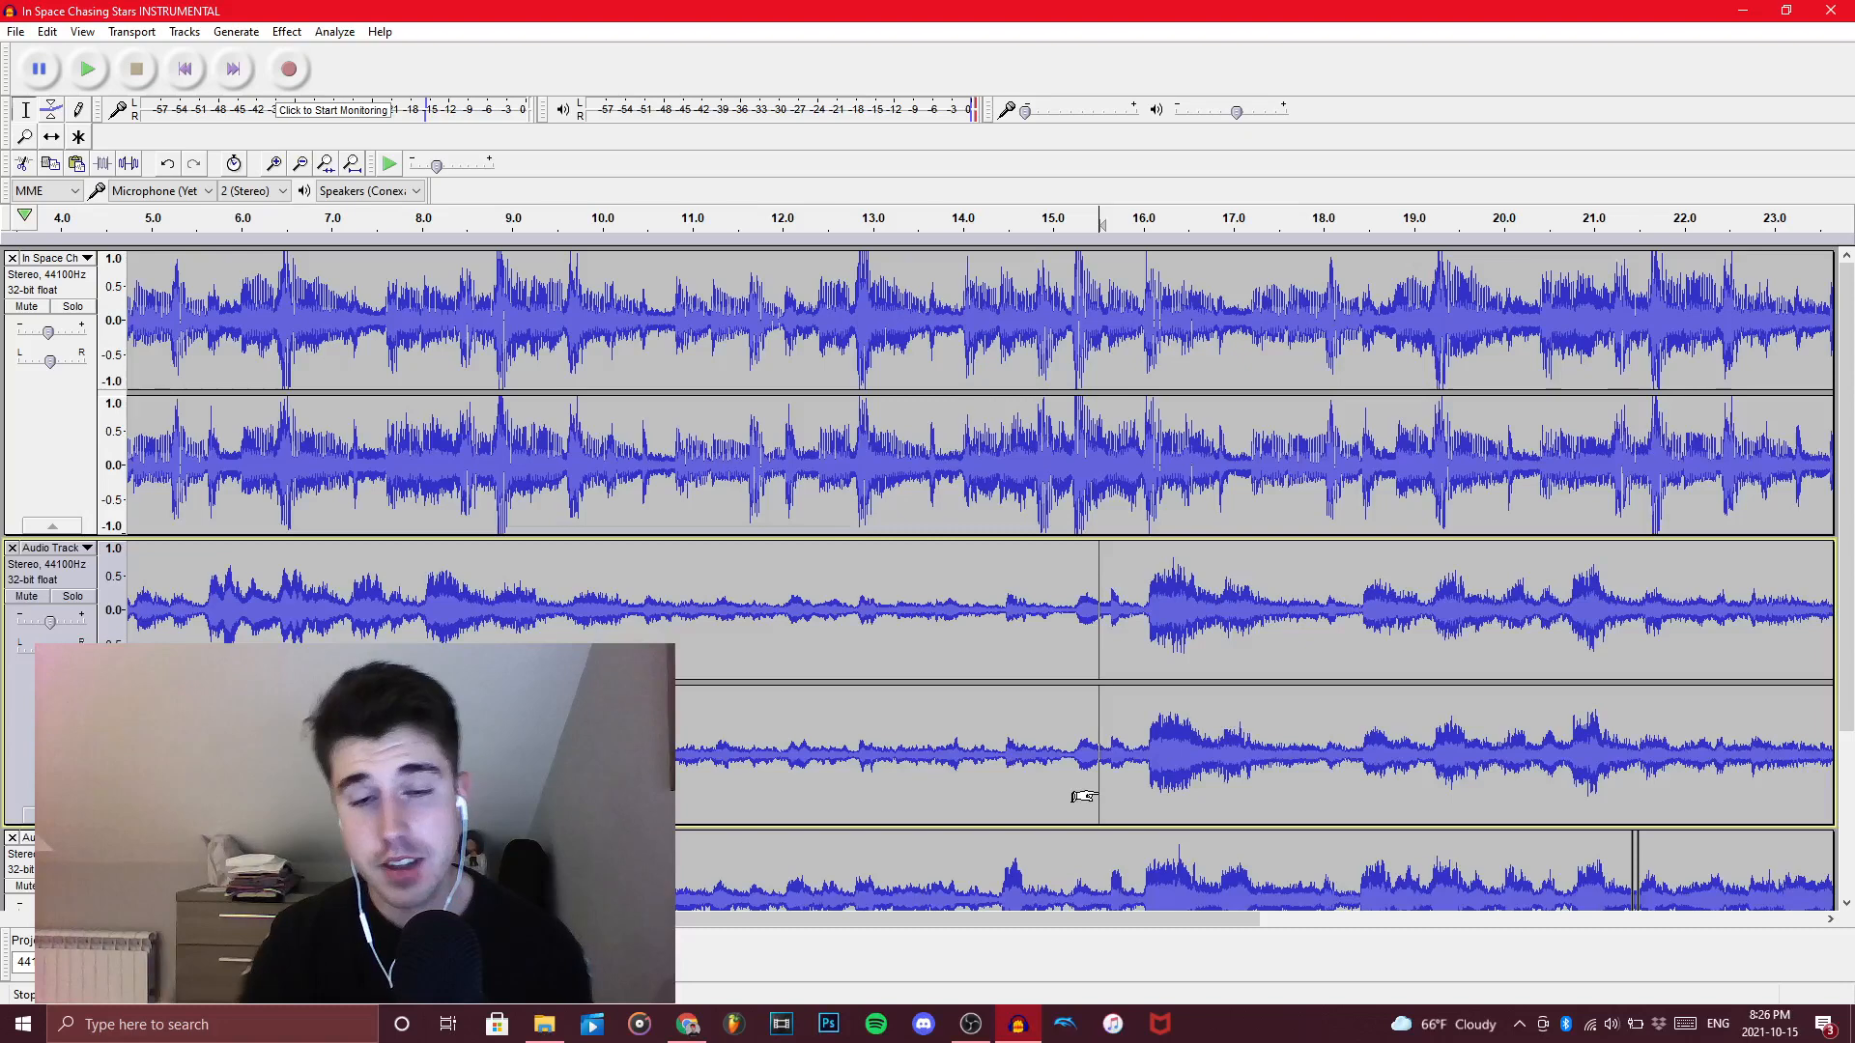